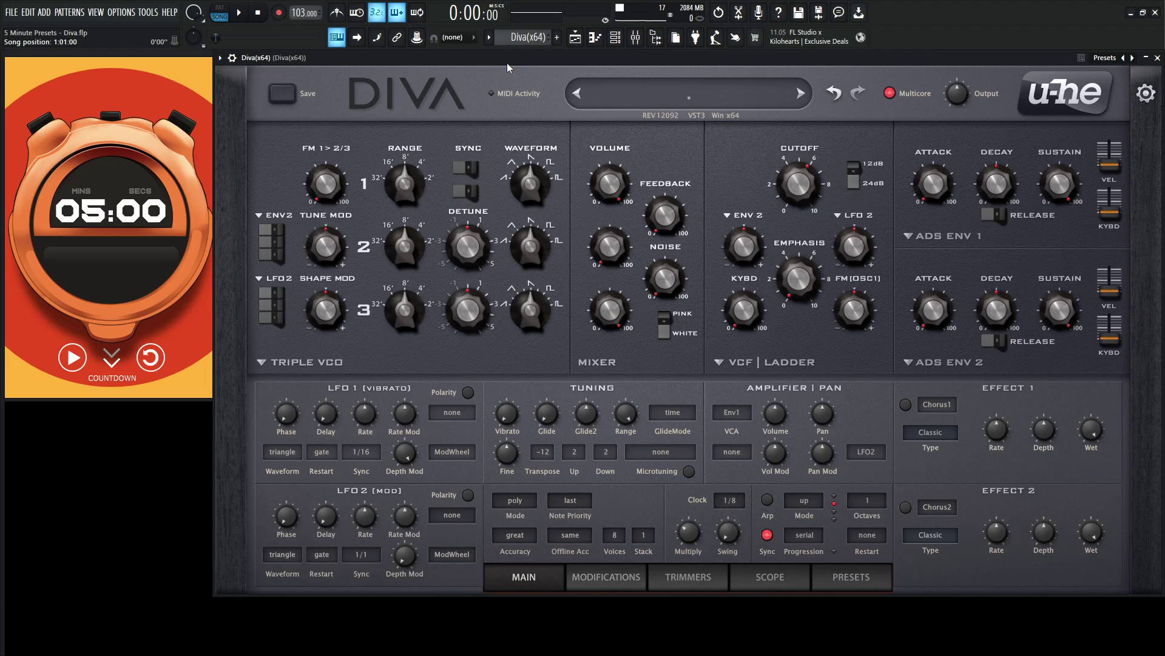
Switch both ENV1 and ENV2 to the analogue envelope model
{"action": "double_click", "coordinate": [638, 100]}
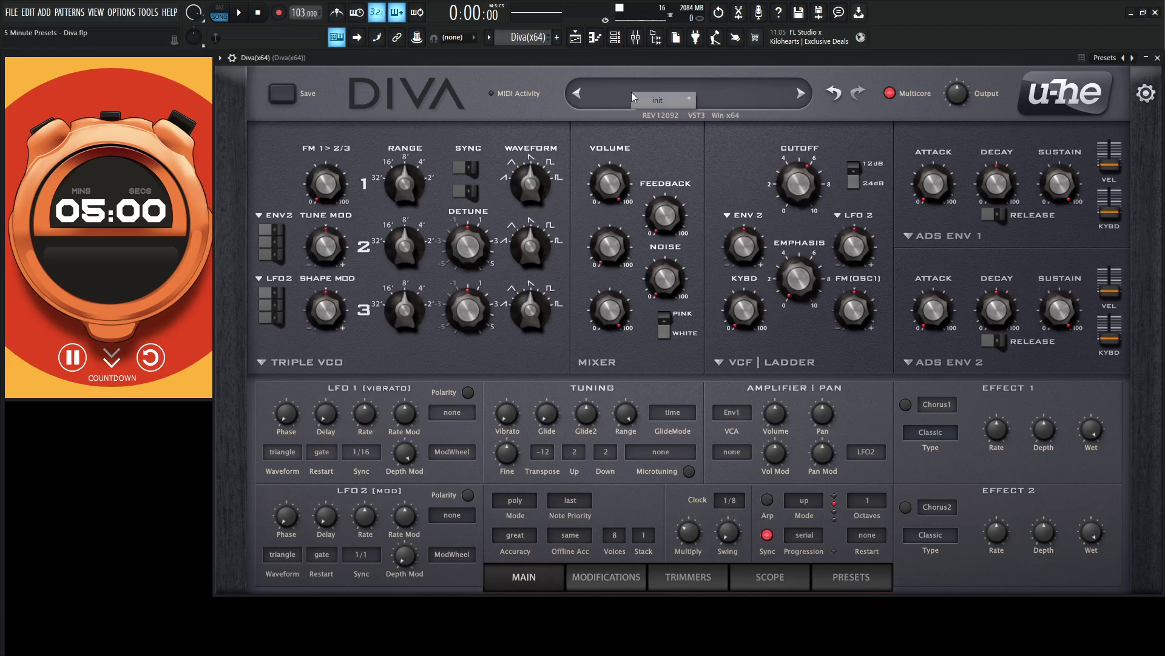
{"action": "left_click_drag", "start_coordinate": [610, 245], "coordinate": [617, 324]}
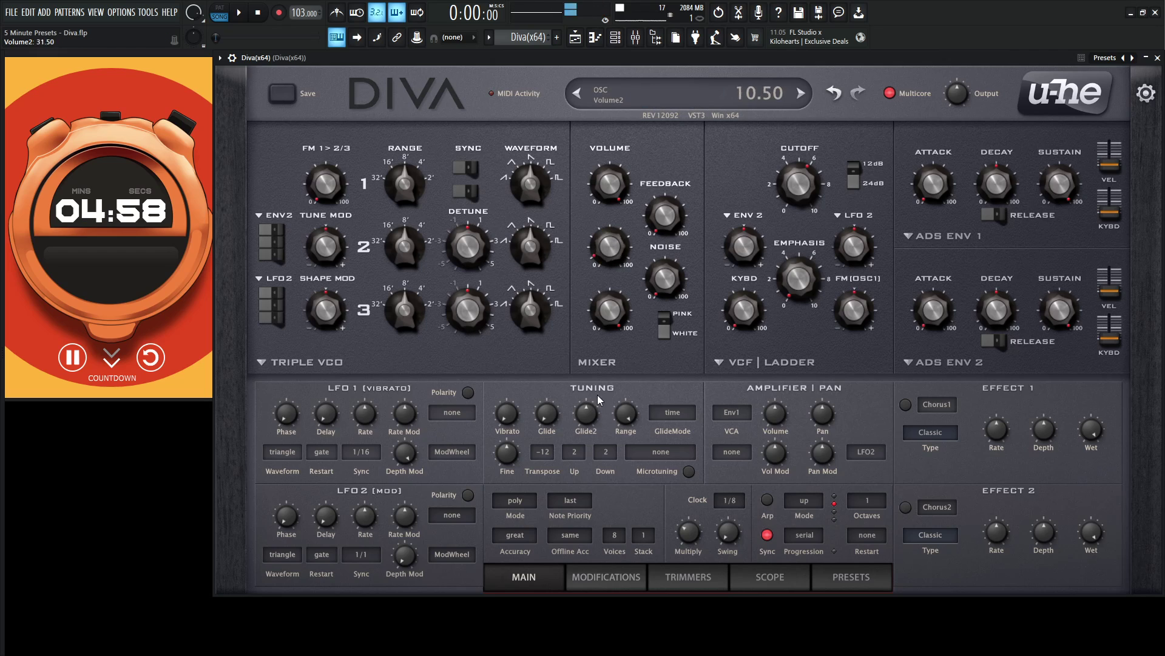
{"action": "left_click", "coordinate": [928, 235]}
{"action": "left_click", "coordinate": [966, 257]}
{"action": "left_click", "coordinate": [929, 361]}
{"action": "left_click", "coordinate": [965, 383]}
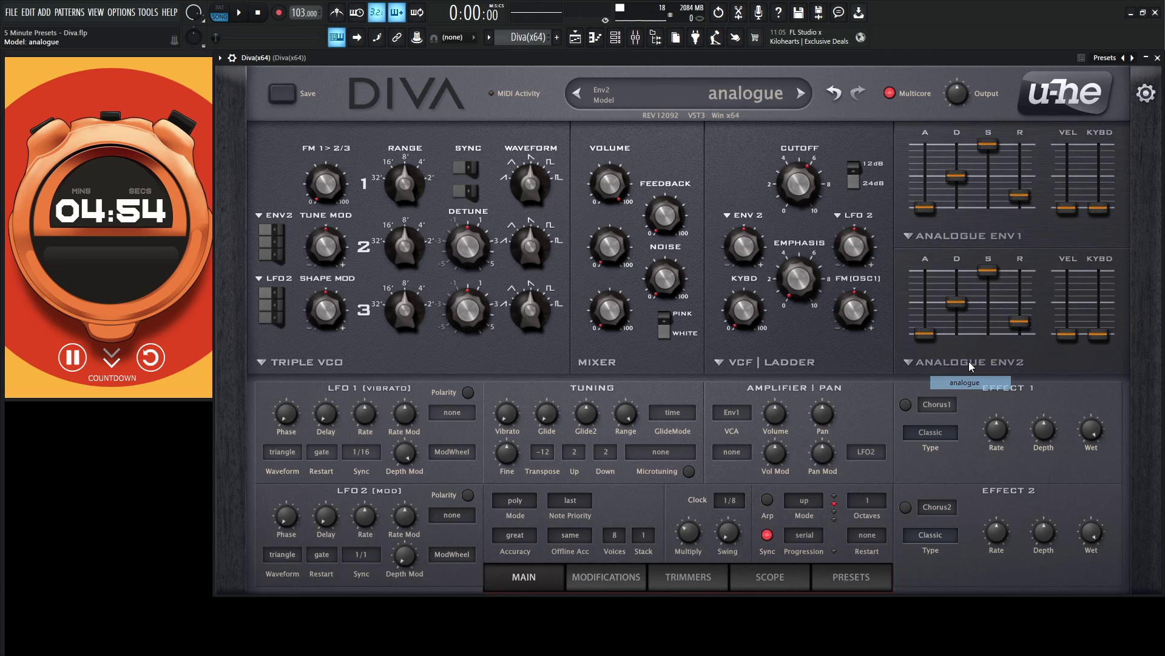
{"action": "scroll", "coordinate": [730, 499], "scroll_direction": "down", "scroll_amount": 1}
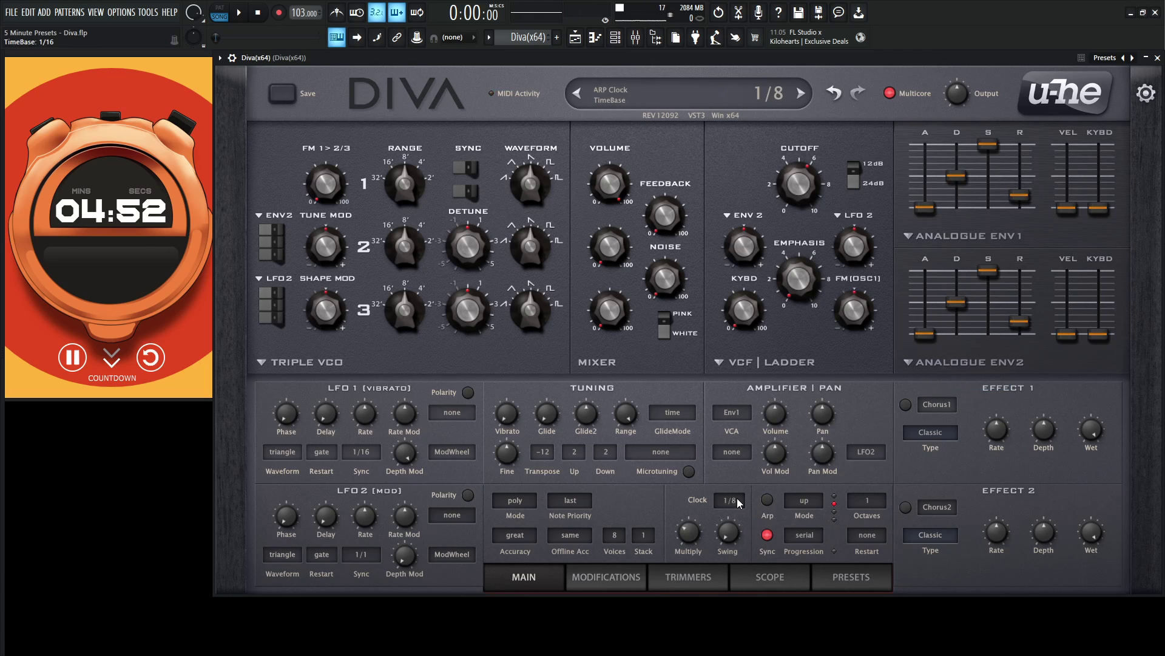
Enable the arpeggiator in down mode and drop ENV1 sustain to 0
{"action": "left_click", "coordinate": [772, 506]}
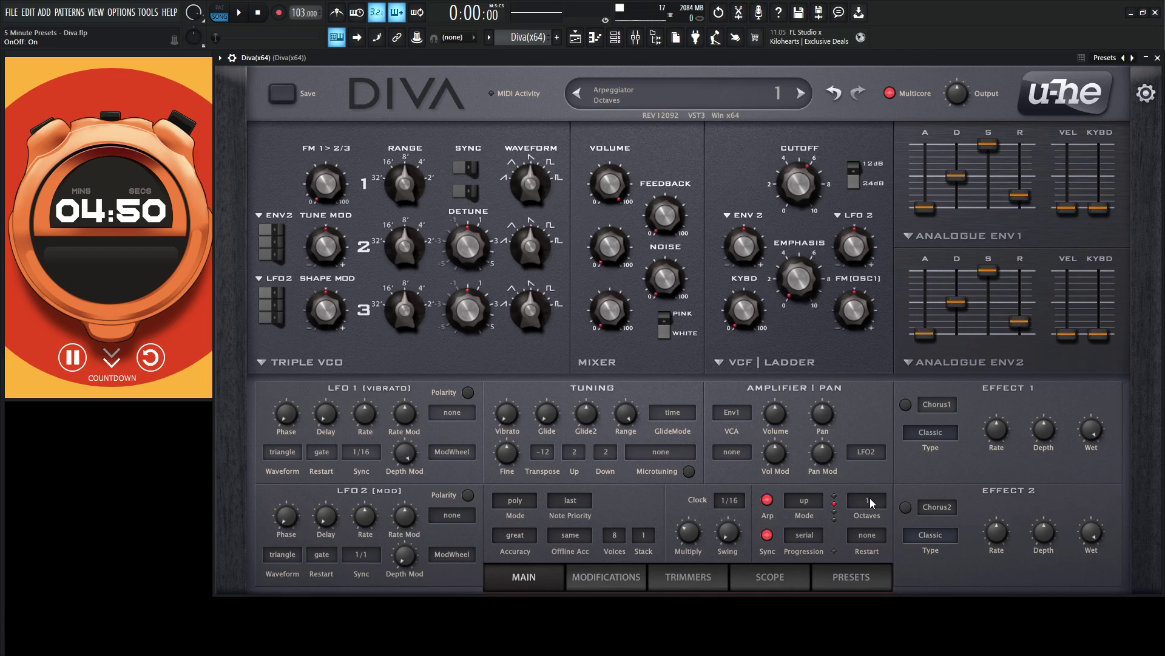
{"action": "scroll", "coordinate": [876, 503], "scroll_direction": "up", "scroll_amount": 1}
{"action": "left_click", "coordinate": [812, 501]}
{"action": "left_click", "coordinate": [838, 527]}
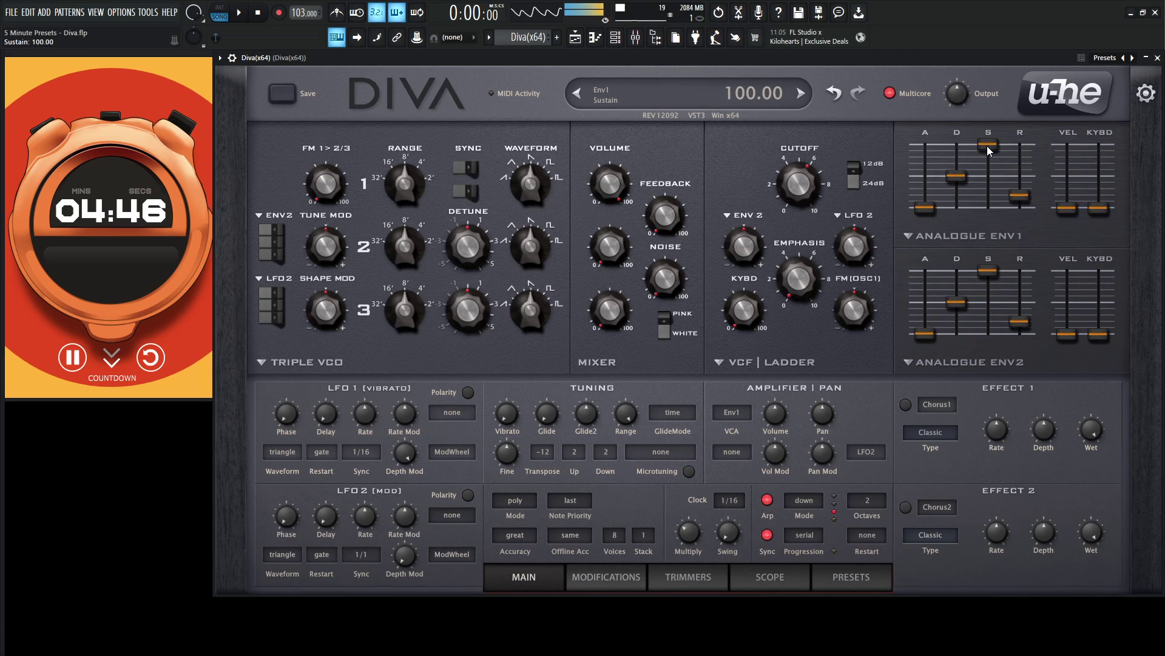
{"action": "mouse_move", "coordinate": [989, 144]}
{"action": "left_mouse_down"}
{"action": "mouse_move", "coordinate": [988, 209]}
{"action": "mouse_move", "coordinate": [958, 192]}
{"action": "left_mouse_up"}
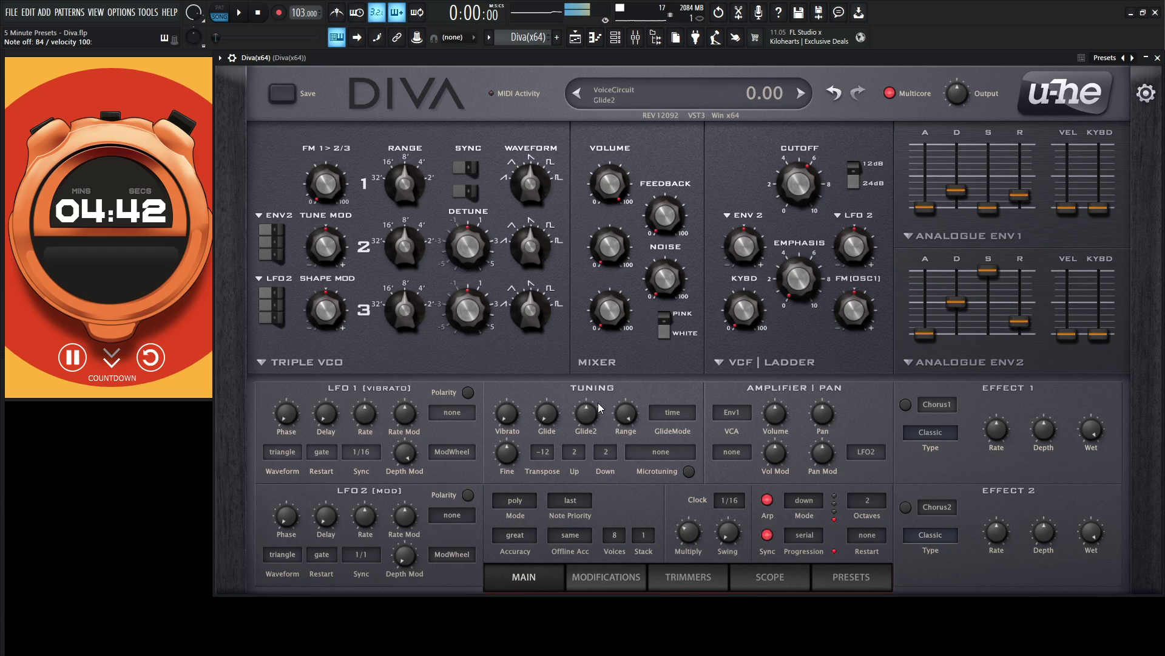
Reset transpose to 0, lengthen ENV1 decay slightly, and raise cutoff and filter envelope modulation
{"action": "left_click", "coordinate": [542, 451]}
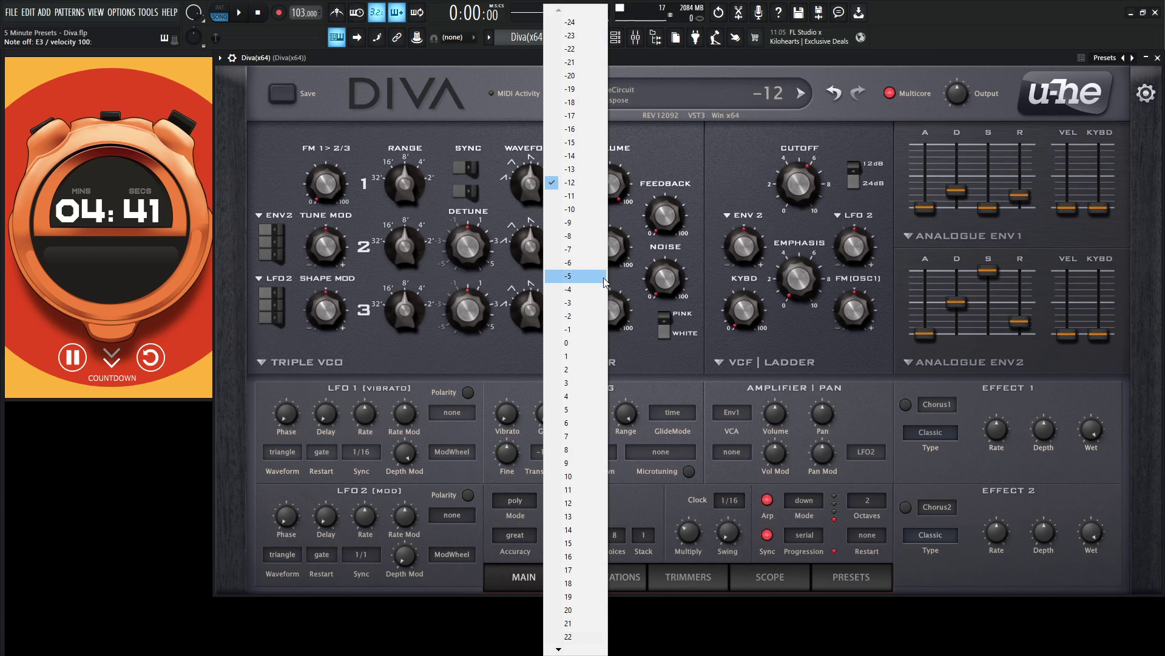
{"action": "left_click", "coordinate": [569, 342]}
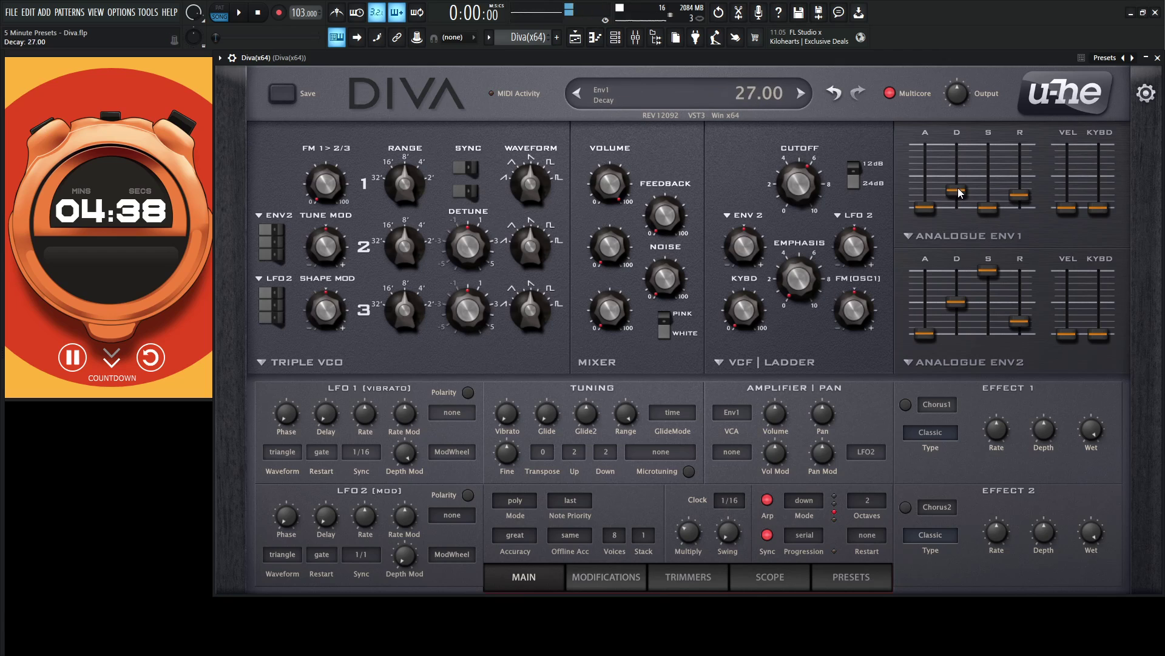
{"action": "left_click_drag", "start_coordinate": [961, 191], "coordinate": [961, 188]}
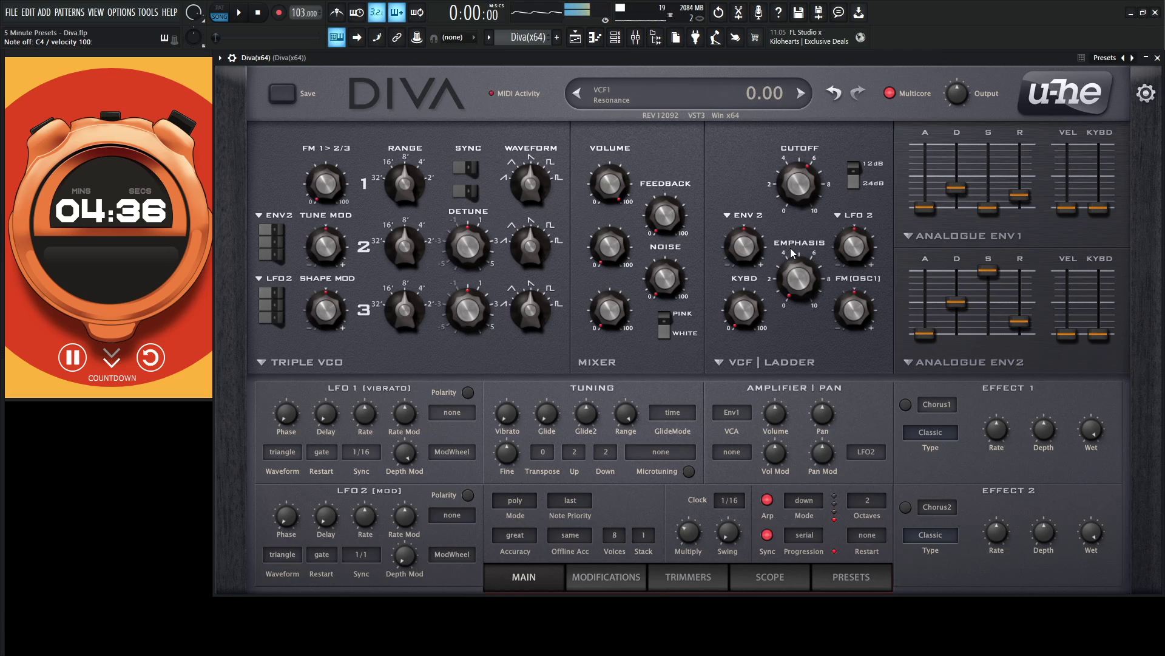
{"action": "left_click_drag", "start_coordinate": [797, 187], "coordinate": [798, 181]}
{"action": "left_click_drag", "start_coordinate": [761, 235], "coordinate": [760, 230]}
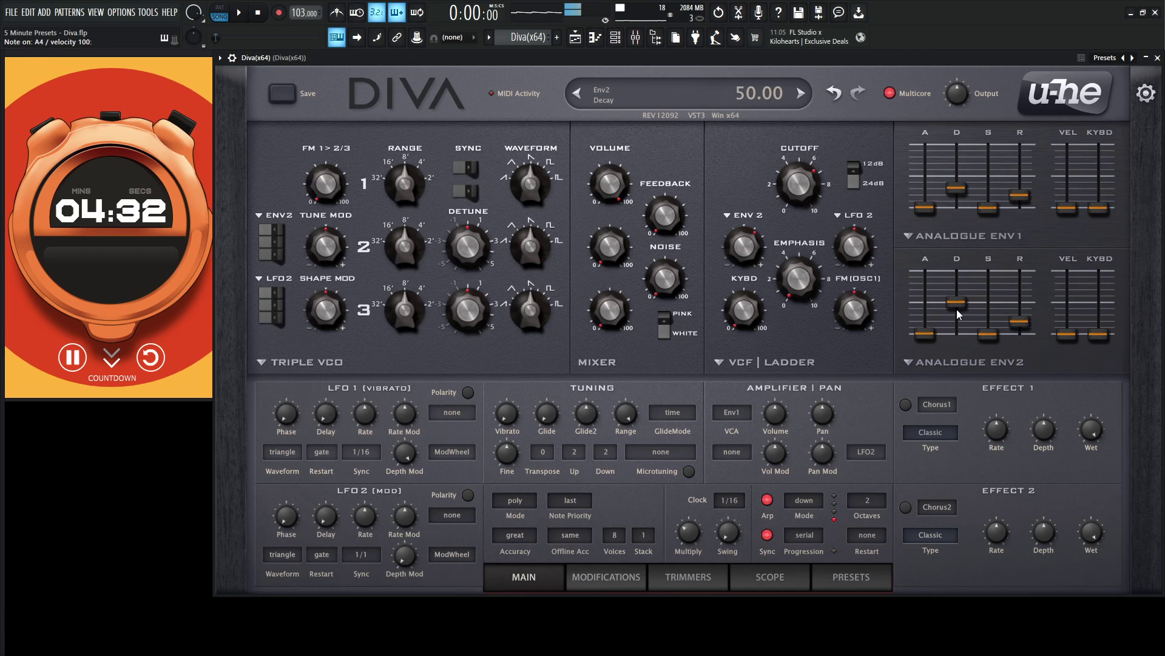
Shorten ENV2 decay, raise oscillator 2's volume, and set oscillator 1's range to 16'
{"action": "left_click_drag", "start_coordinate": [957, 308], "coordinate": [958, 315]}
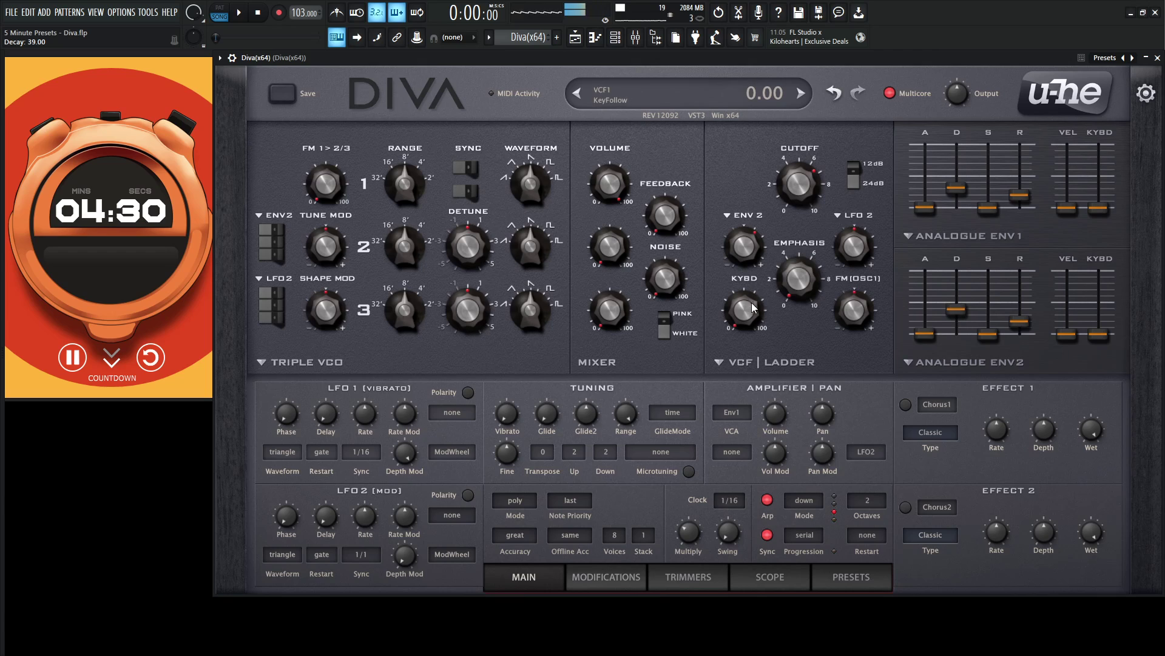
{"action": "left_click_drag", "start_coordinate": [609, 247], "coordinate": [605, 207]}
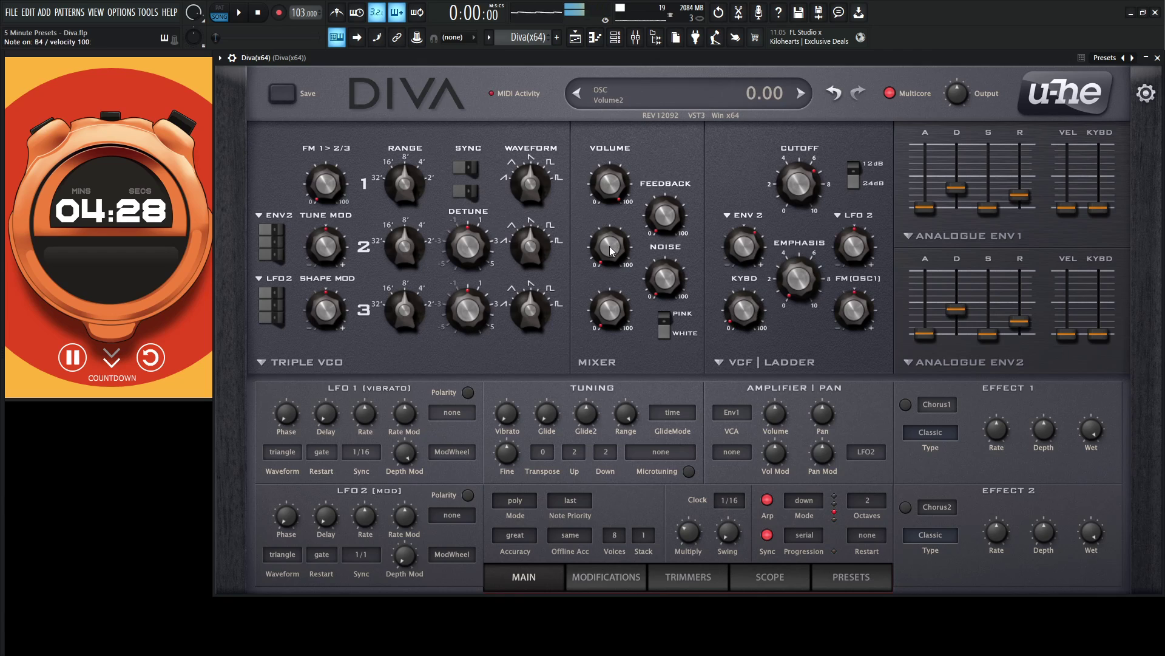
{"action": "left_click_drag", "start_coordinate": [613, 143], "coordinate": [613, 137]}
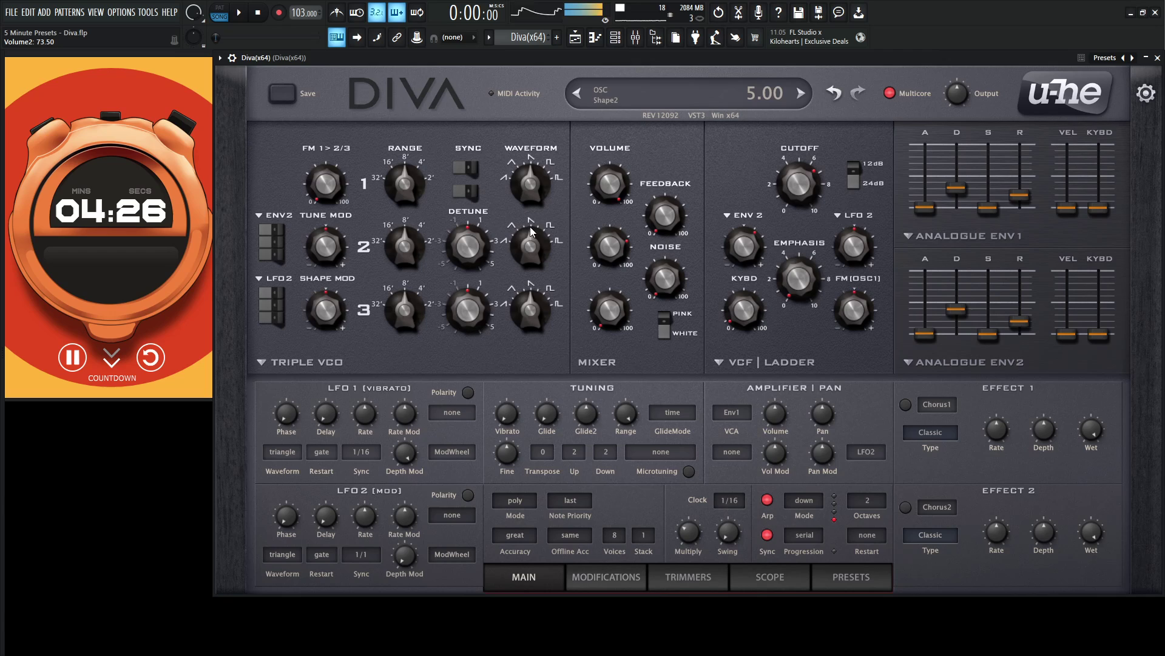
{"action": "left_click", "coordinate": [424, 184]}
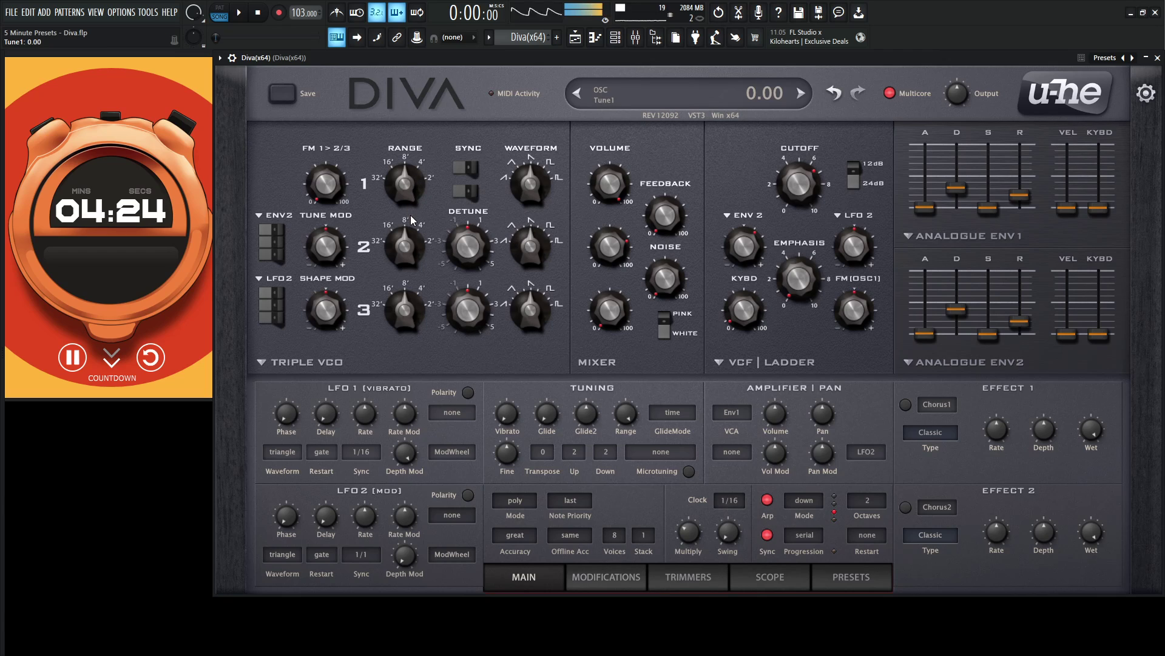
{"action": "left_click_drag", "start_coordinate": [410, 219], "coordinate": [414, 238]}
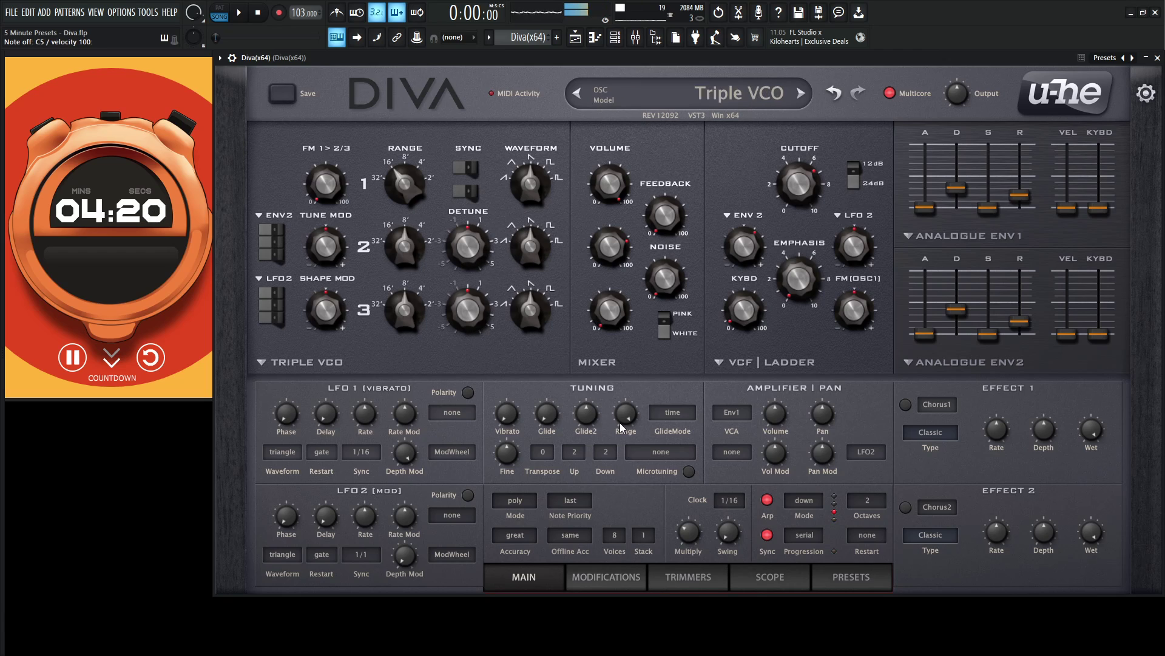
{"action": "scroll", "coordinate": [649, 539], "scroll_direction": "up", "scroll_amount": 1}
Set 12 voices, tune stack voice 2 up to about 12.2, and lower output to 70
{"action": "left_click", "coordinate": [644, 539]}
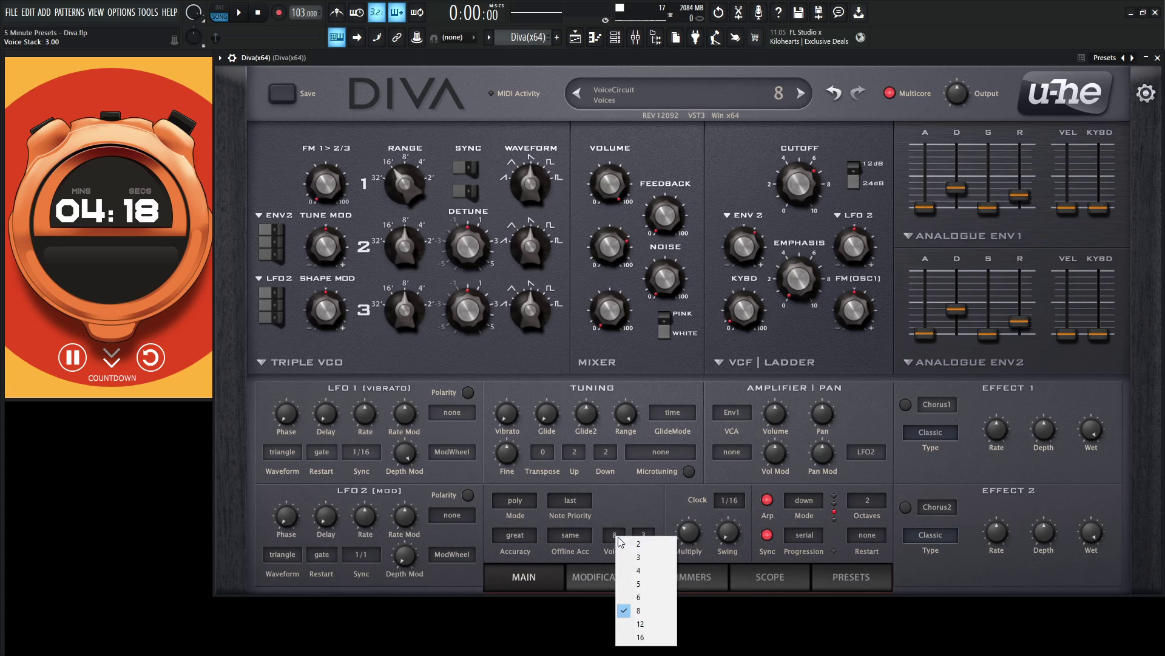
{"action": "left_click", "coordinate": [650, 545]}
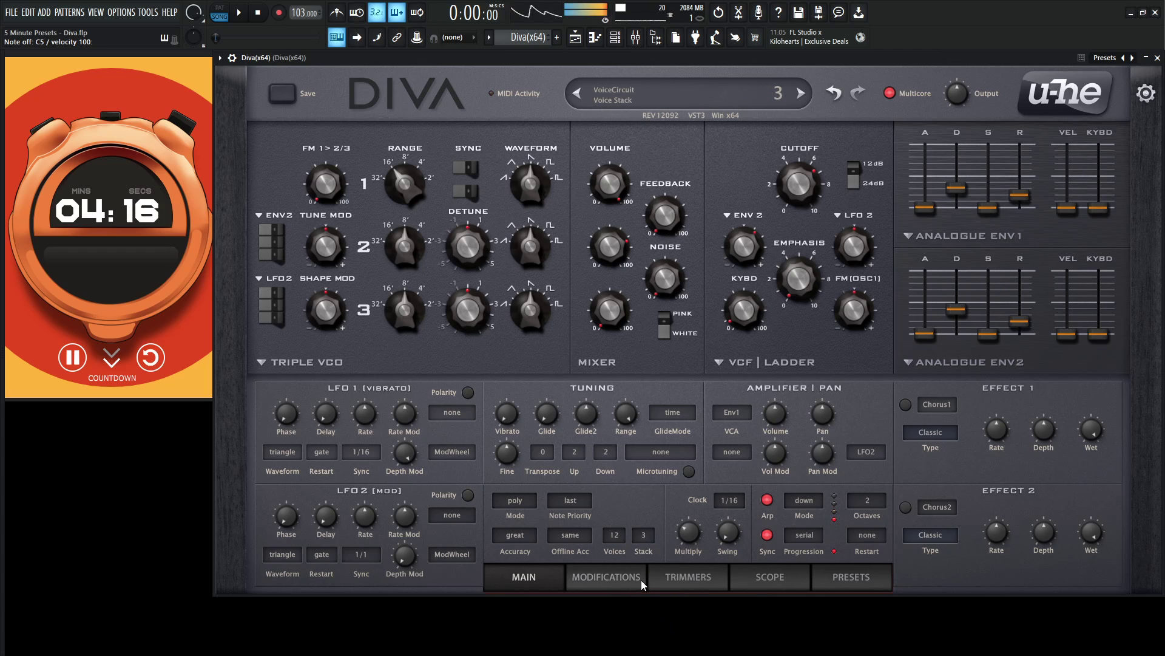
{"action": "left_click", "coordinate": [683, 576]}
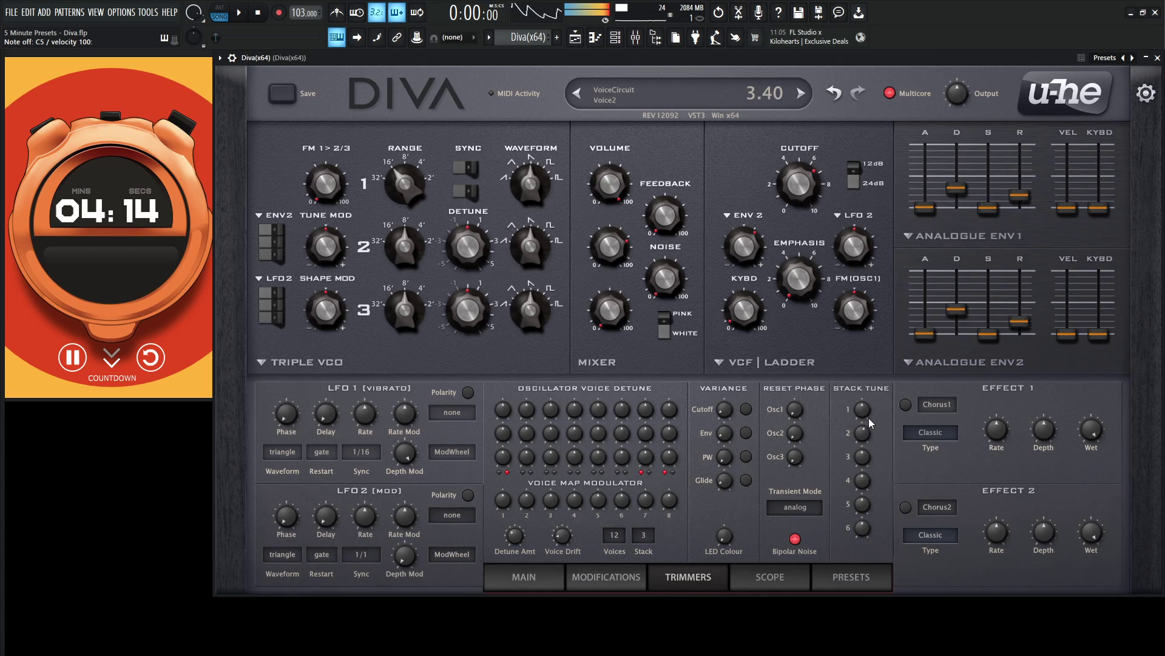
{"action": "left_click_drag", "start_coordinate": [869, 422], "coordinate": [869, 388]}
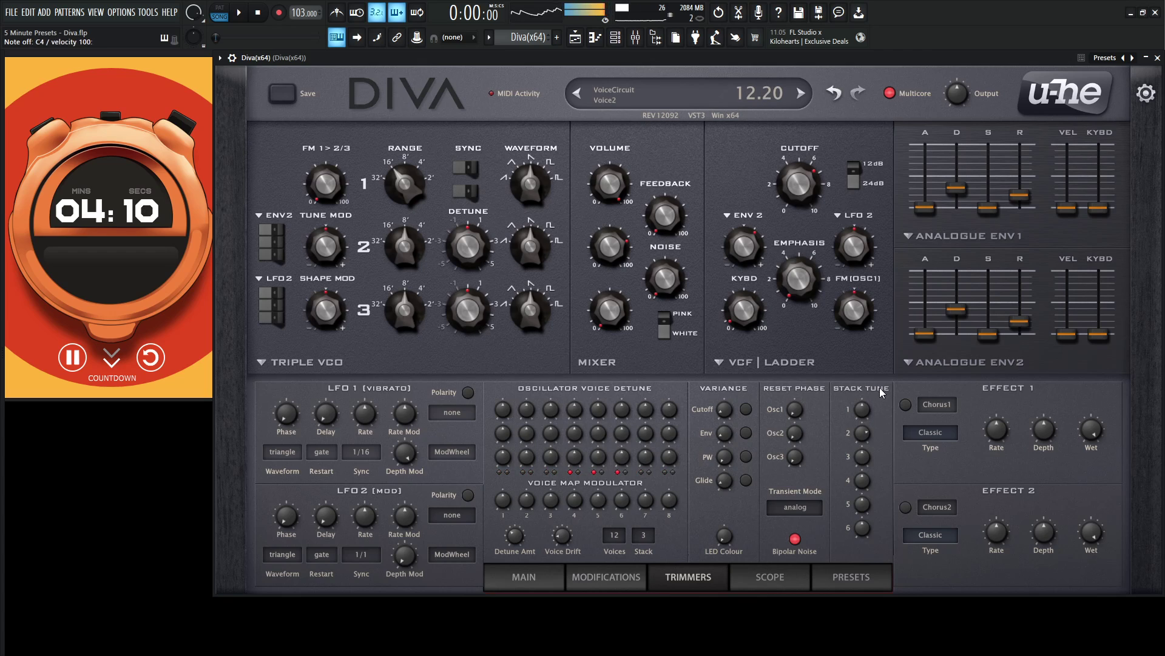
{"action": "left_click_drag", "start_coordinate": [957, 93], "coordinate": [955, 114]}
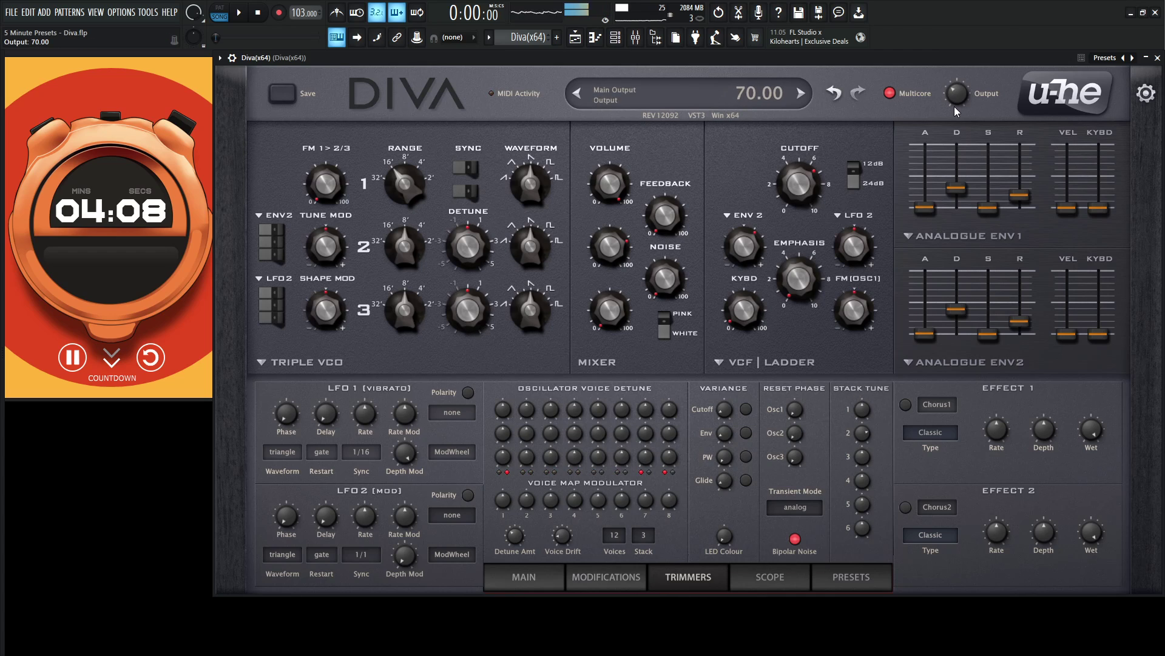
{"action": "left_click", "coordinate": [523, 577]}
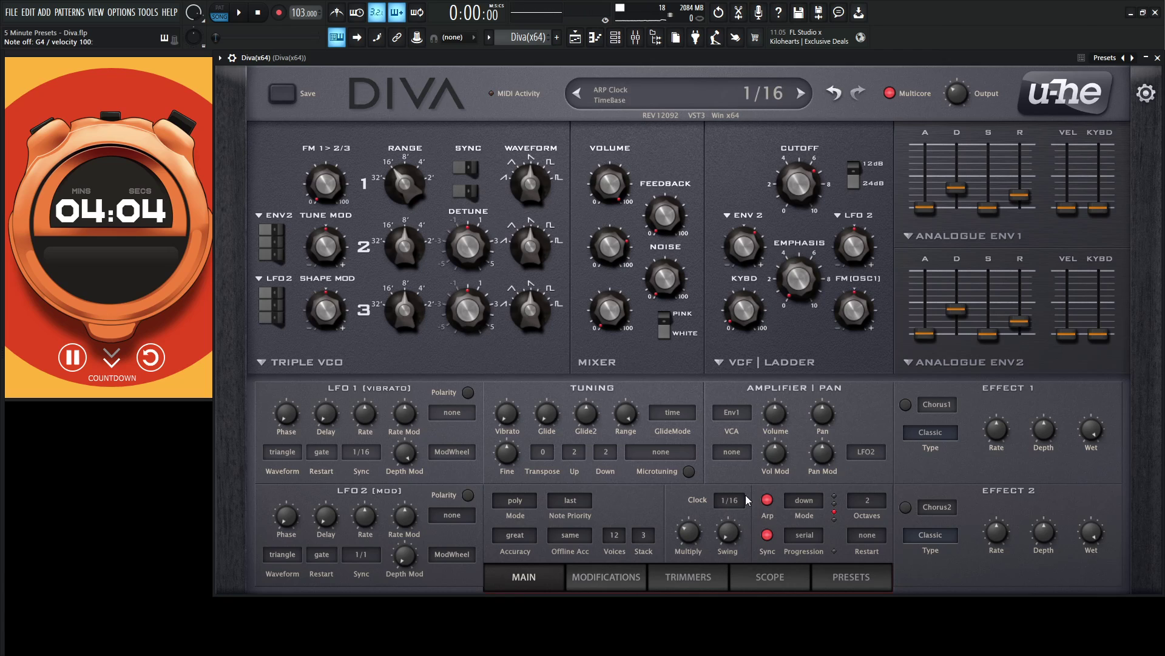
Set pan mod depth to about 46, sync LFO 2 at 1/8, and audition a note
{"action": "left_click_drag", "start_coordinate": [824, 452], "coordinate": [827, 442]}
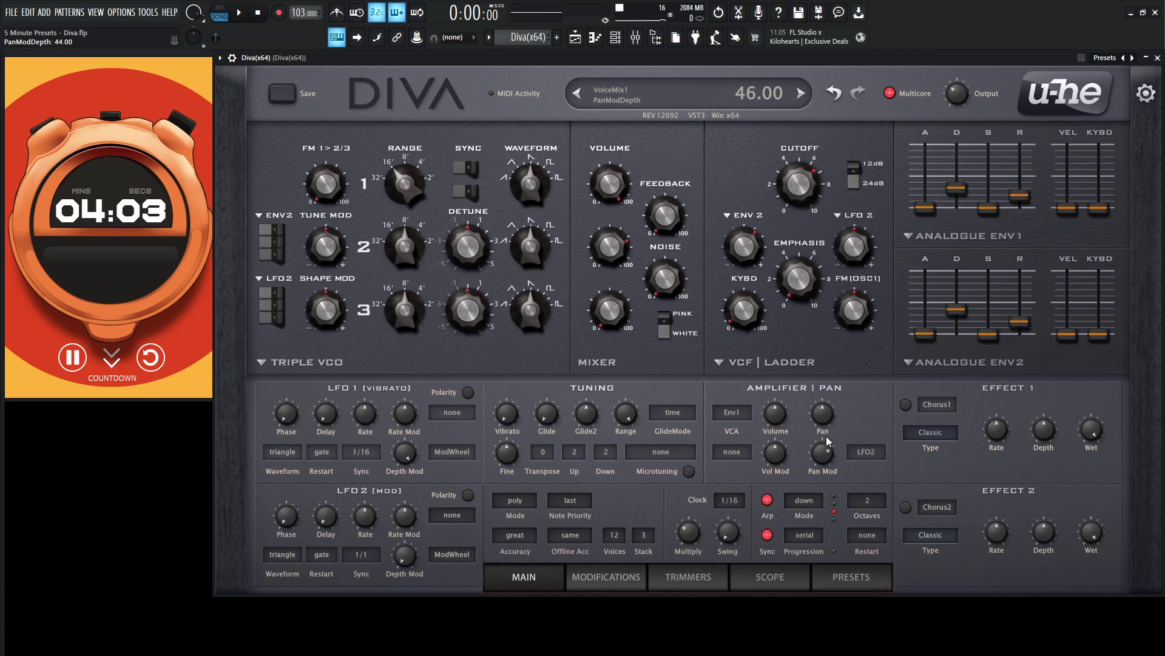
{"action": "left_click", "coordinate": [365, 554]}
{"action": "left_click", "coordinate": [414, 295]}
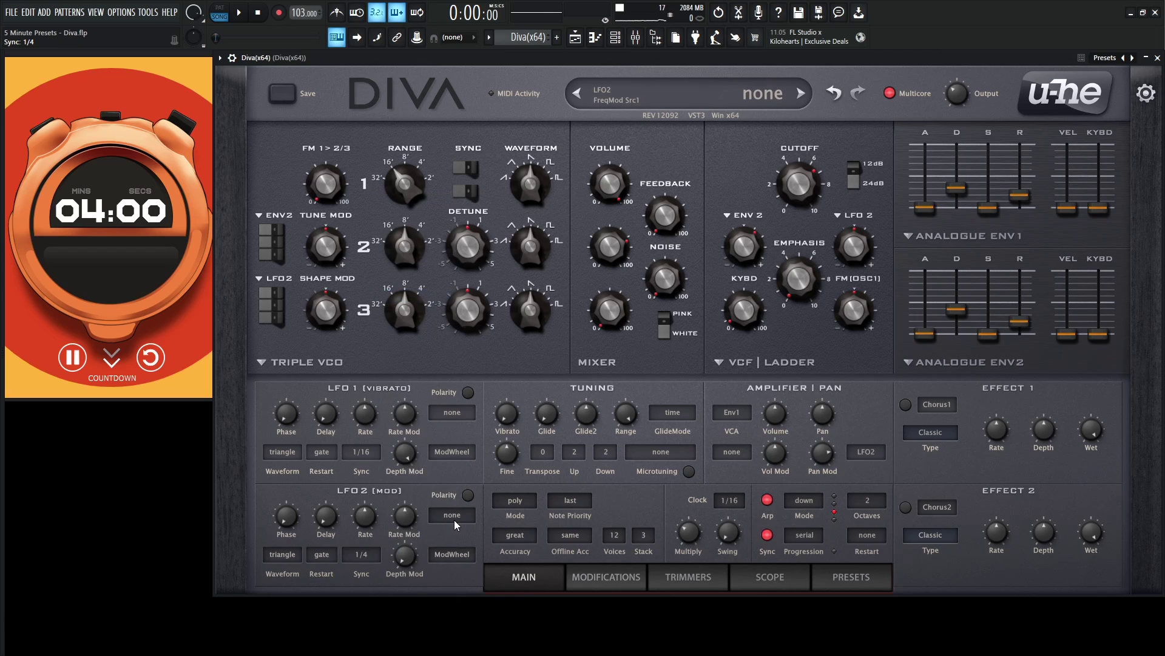
{"action": "key", "text": "z"}
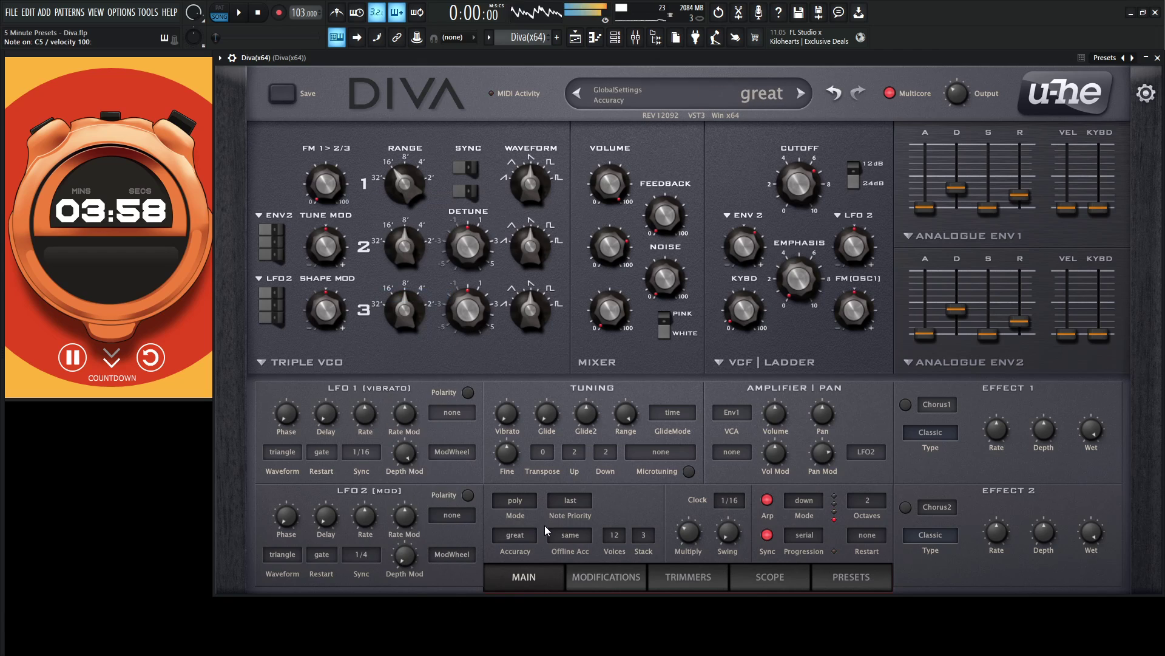
{"action": "scroll", "coordinate": [373, 561], "scroll_direction": "down", "scroll_amount": 1}
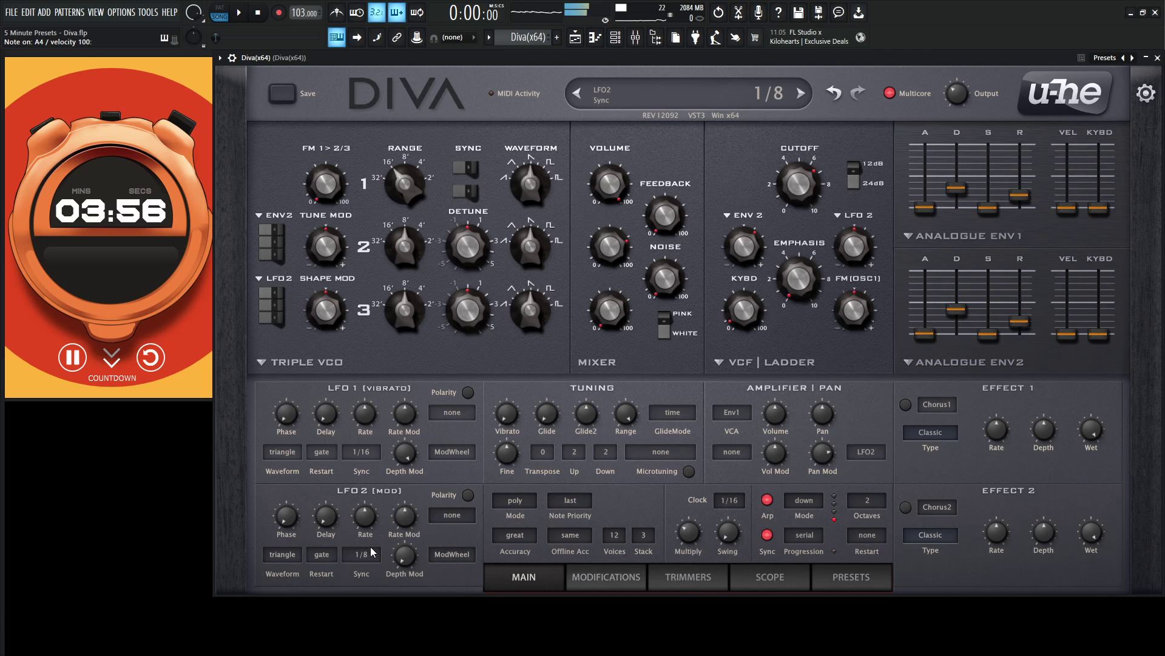
{"action": "scroll", "coordinate": [292, 563], "scroll_direction": "down", "scroll_amount": 1}
{"action": "scroll", "coordinate": [291, 563], "scroll_direction": "up", "scroll_amount": 1}
{"action": "scroll", "coordinate": [292, 563], "scroll_direction": "up", "scroll_amount": 1}
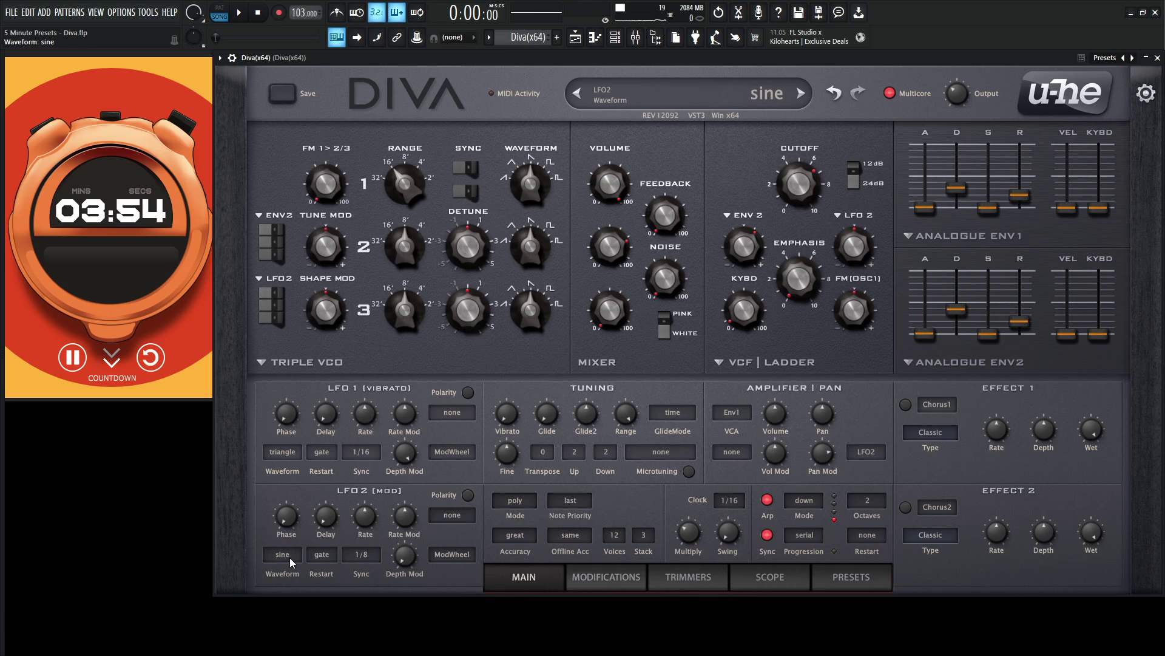
{"action": "scroll", "coordinate": [817, 453], "scroll_direction": "up", "scroll_amount": 4}
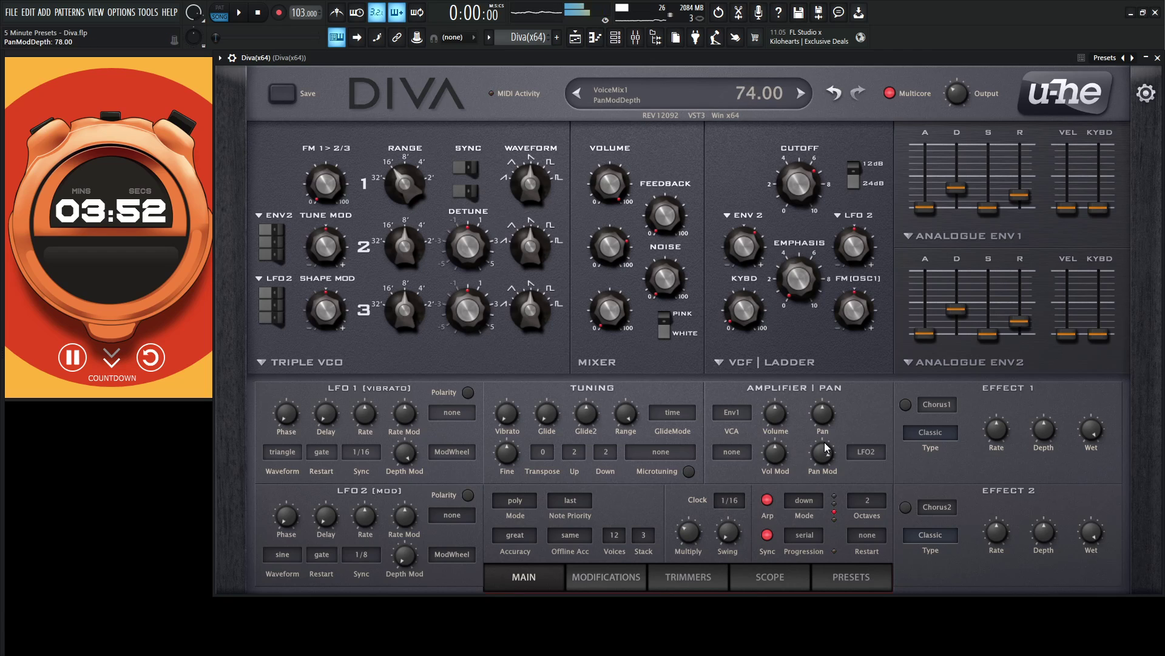
{"action": "scroll", "coordinate": [820, 454], "scroll_direction": "down", "scroll_amount": 4}
{"action": "scroll", "coordinate": [820, 455], "scroll_direction": "down", "scroll_amount": 1}
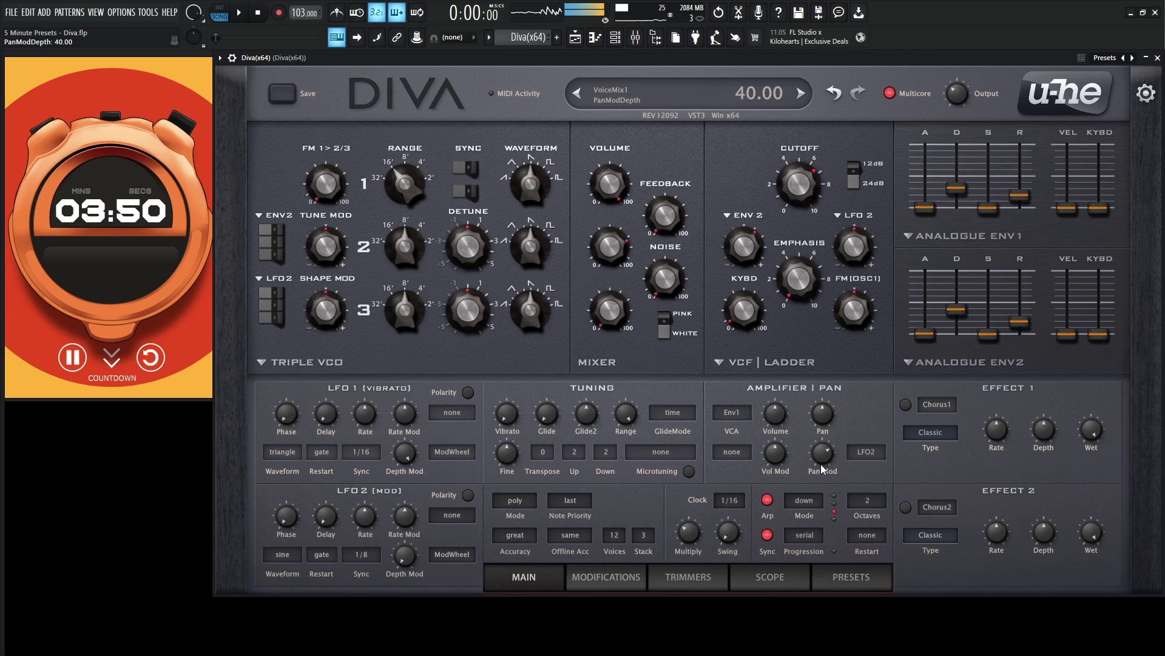
{"action": "scroll", "coordinate": [817, 458], "scroll_direction": "up", "scroll_amount": 1}
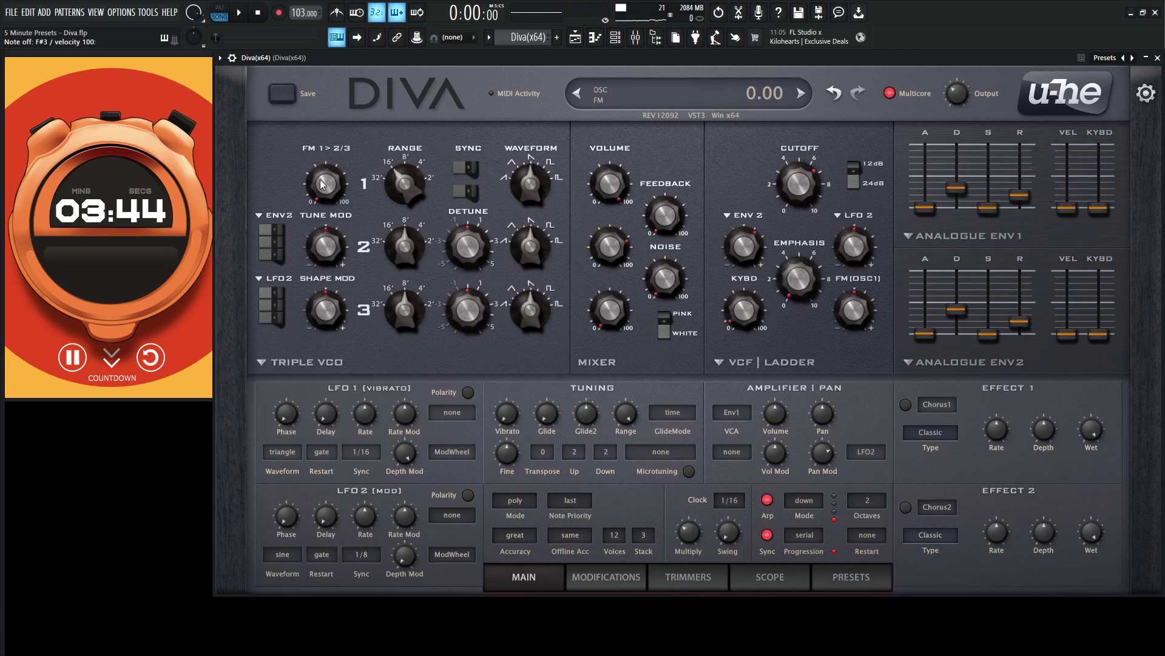
{"action": "scroll", "coordinate": [327, 184], "scroll_direction": "up", "scroll_amount": 1}
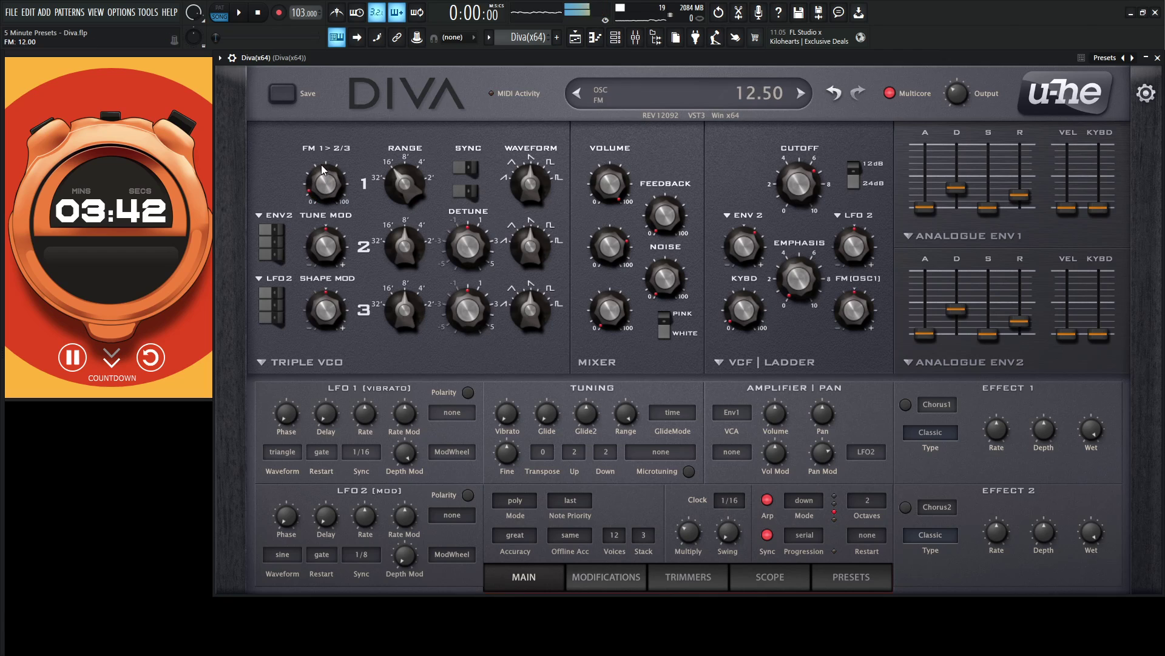
Set FM 1>2/3 to about 13 and VCF Emphasis to about 14
{"action": "mouse_move", "coordinate": [321, 165]}
{"action": "left_mouse_down"}
{"action": "mouse_move", "coordinate": [321, 152]}
{"action": "mouse_move", "coordinate": [320, 166]}
{"action": "left_mouse_up"}
{"action": "scroll", "coordinate": [325, 195], "scroll_direction": "down", "scroll_amount": 2}
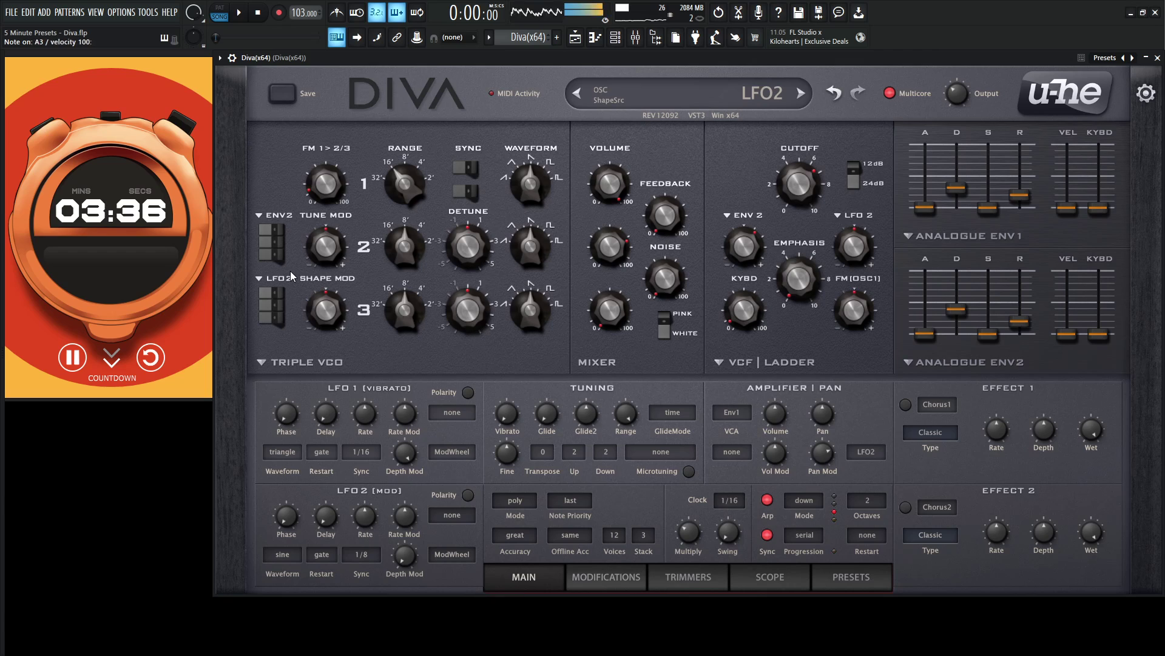
{"action": "scroll", "coordinate": [795, 273], "scroll_direction": "up", "scroll_amount": 1}
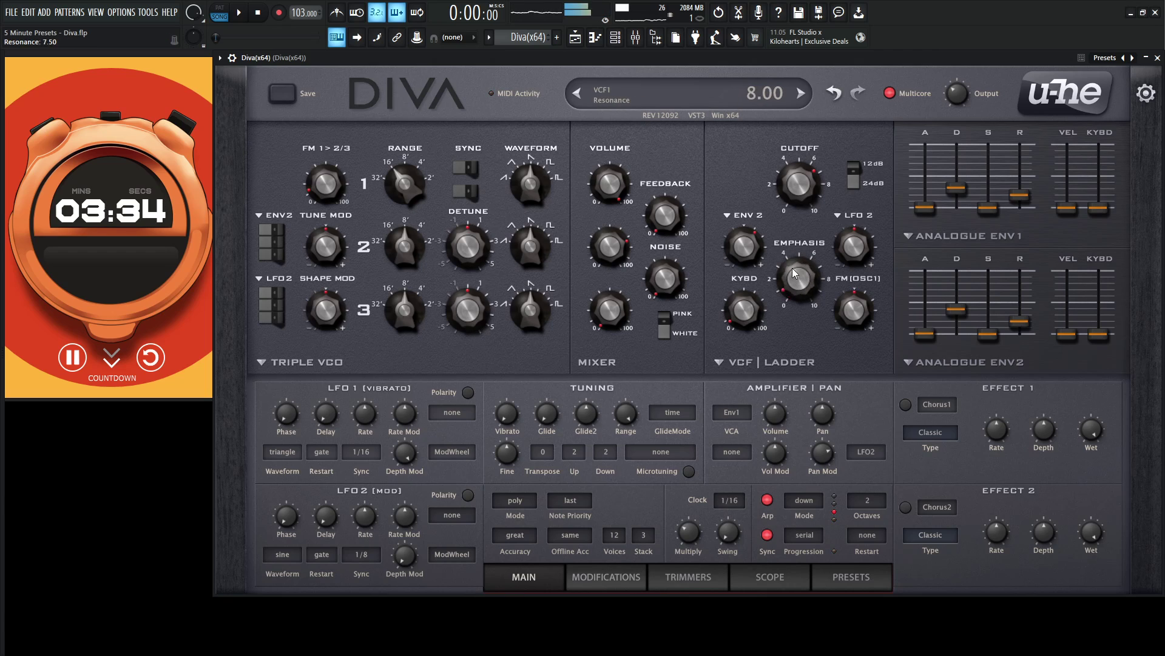
{"action": "left_click_drag", "start_coordinate": [794, 274], "coordinate": [792, 259]}
{"action": "scroll", "coordinate": [795, 276], "scroll_direction": "down", "scroll_amount": 1}
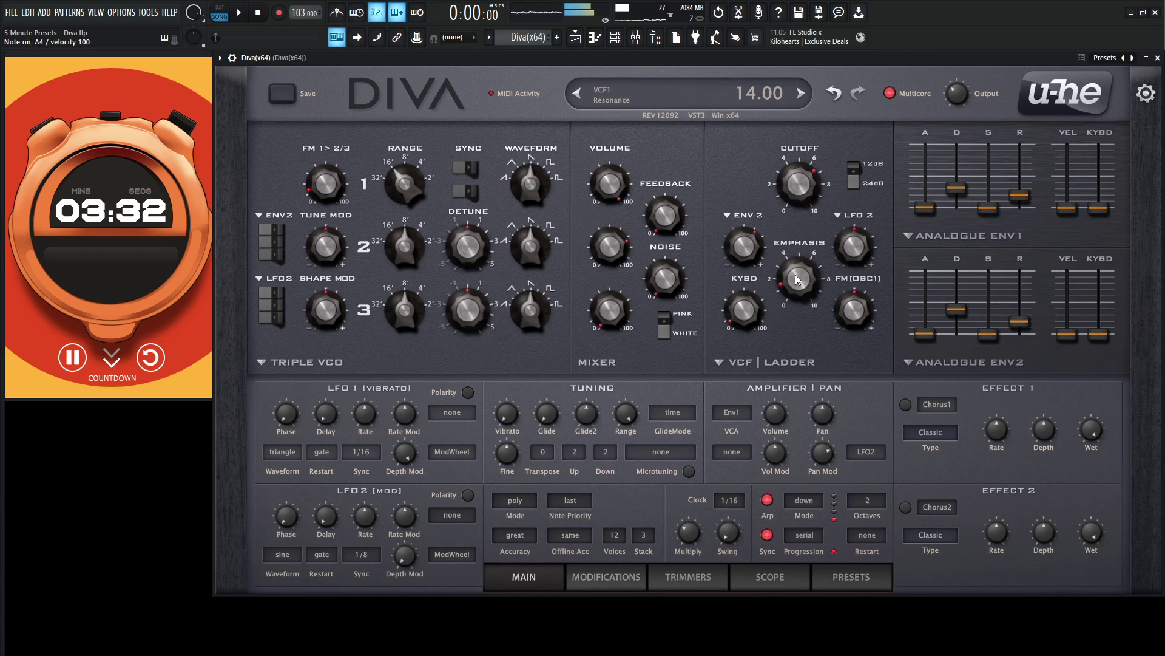
{"action": "scroll", "coordinate": [796, 280], "scroll_direction": "down", "scroll_amount": 4}
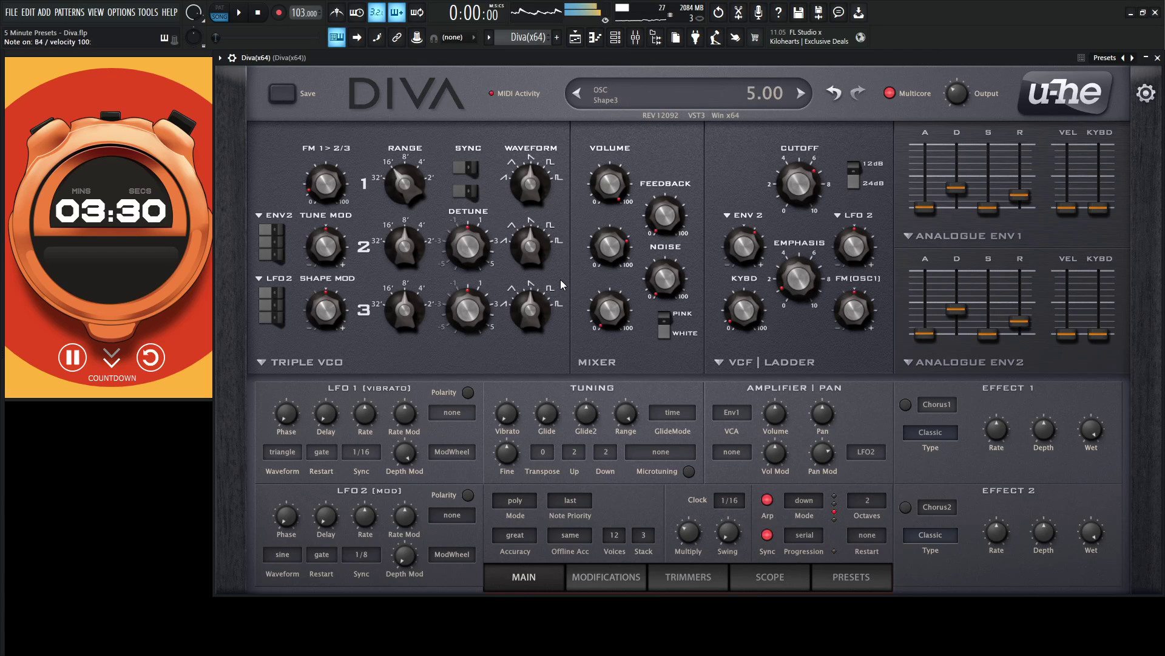
Mix in noise at 35.5 and route LFO 2 shape mod to oscillator 2 at 14.5
{"action": "left_click_drag", "start_coordinate": [666, 289], "coordinate": [662, 223]}
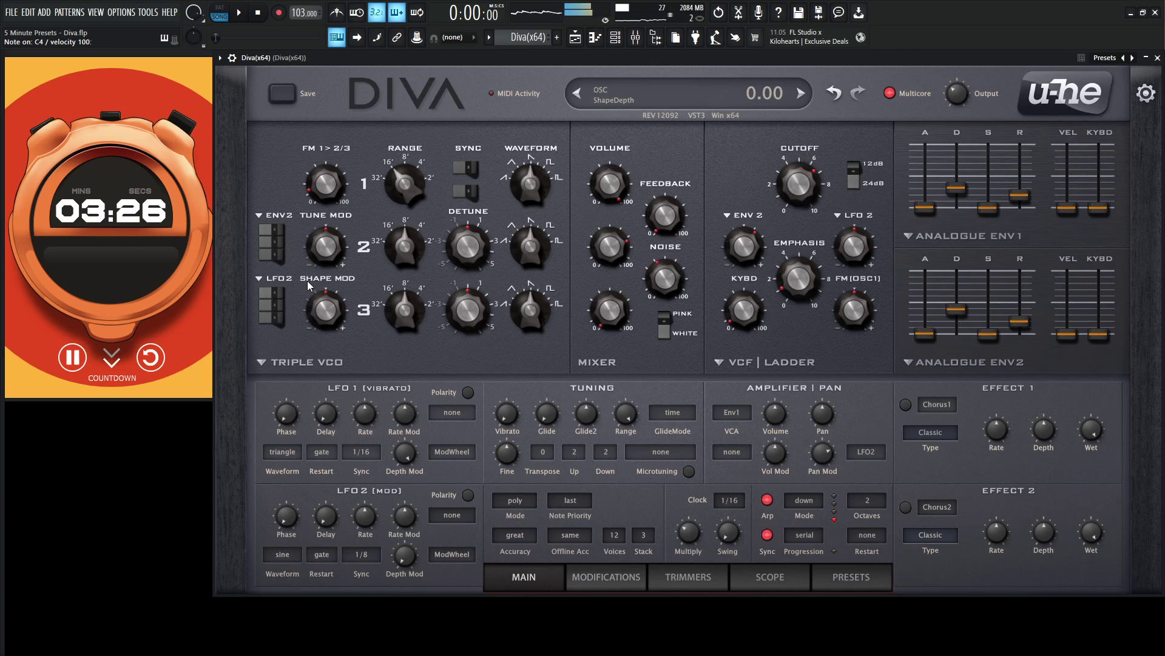
{"action": "left_click", "coordinate": [280, 306]}
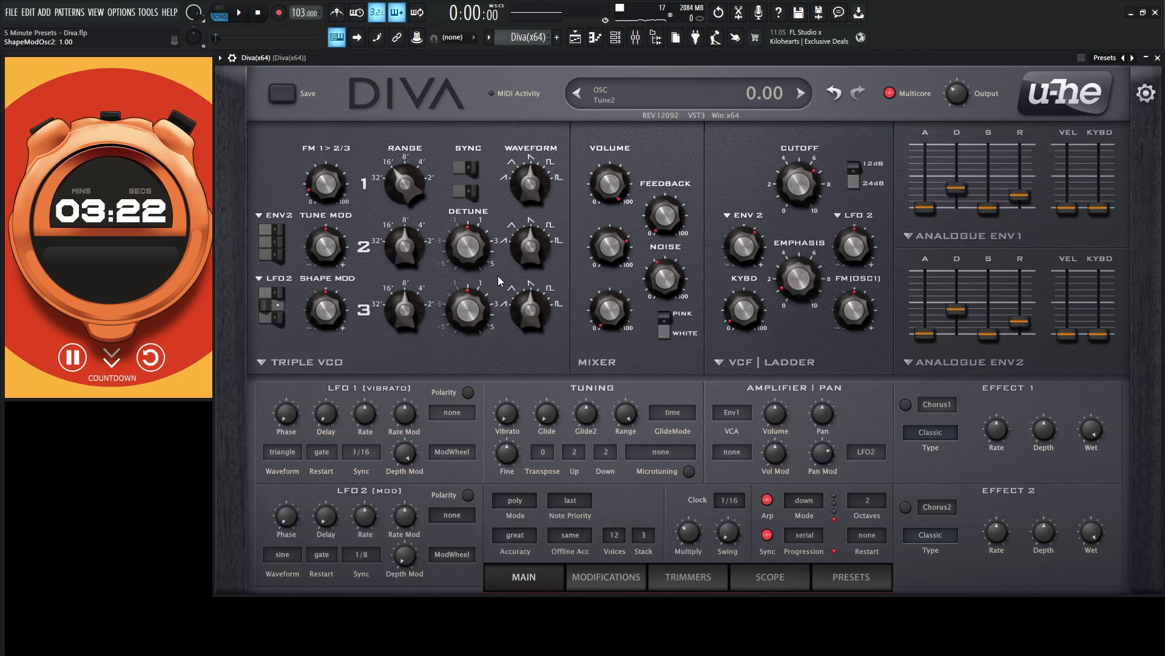
{"action": "mouse_move", "coordinate": [325, 312]}
{"action": "left_mouse_down"}
{"action": "mouse_move", "coordinate": [335, 319]}
{"action": "mouse_move", "coordinate": [270, 312]}
{"action": "left_mouse_up"}
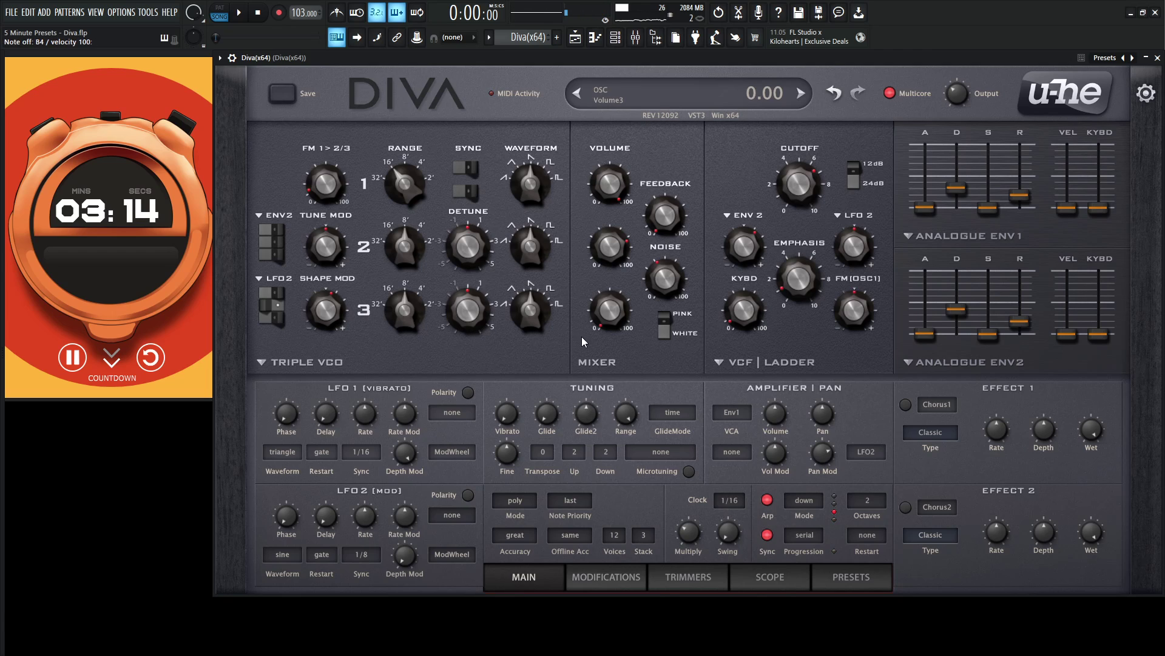
Enable Chorus1 with adjusted depth, and load Delay2 with center volume 33.5 and lower side volume
{"action": "left_click", "coordinate": [908, 406]}
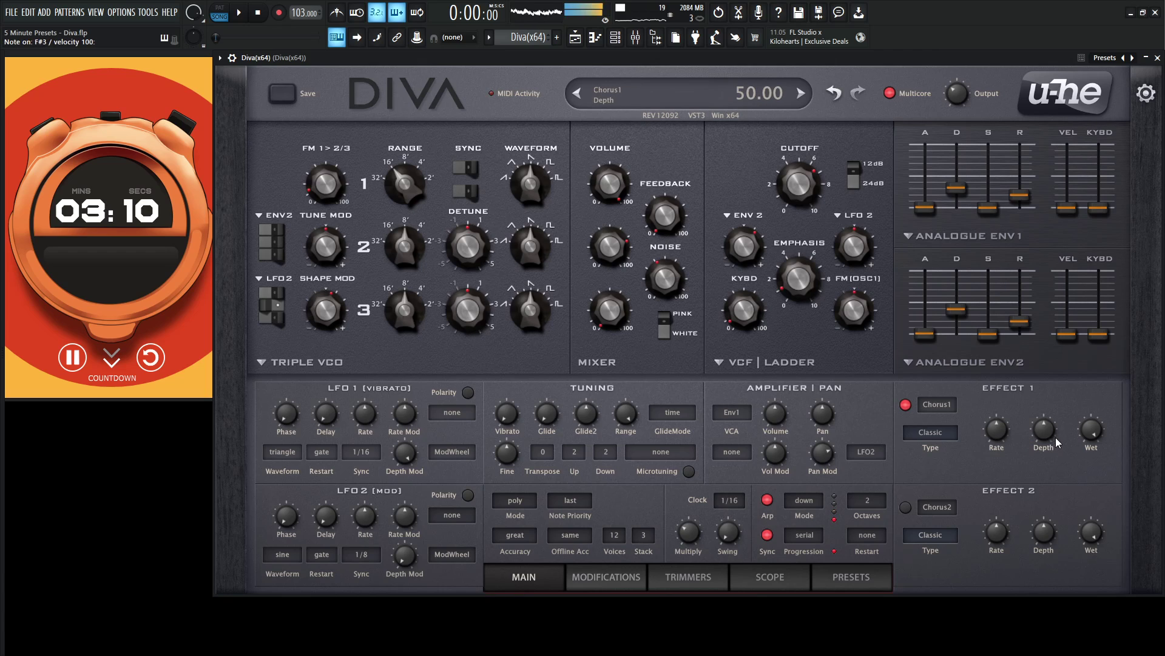
{"action": "left_click_drag", "start_coordinate": [1056, 444], "coordinate": [1056, 449]}
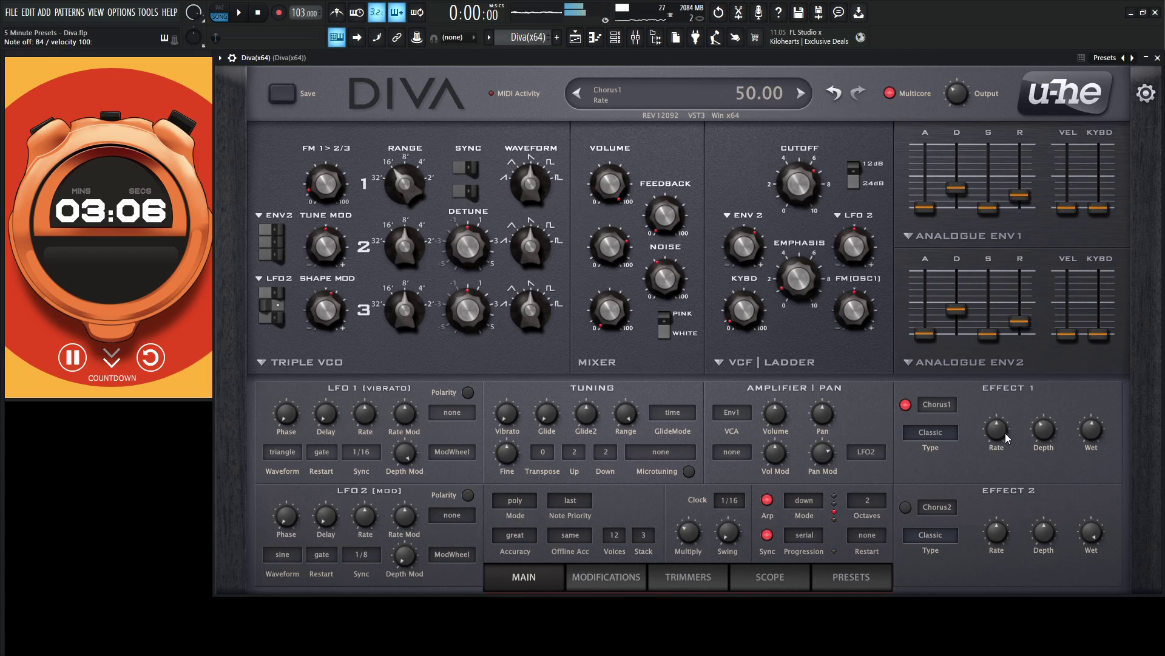
{"action": "left_click", "coordinate": [950, 507]}
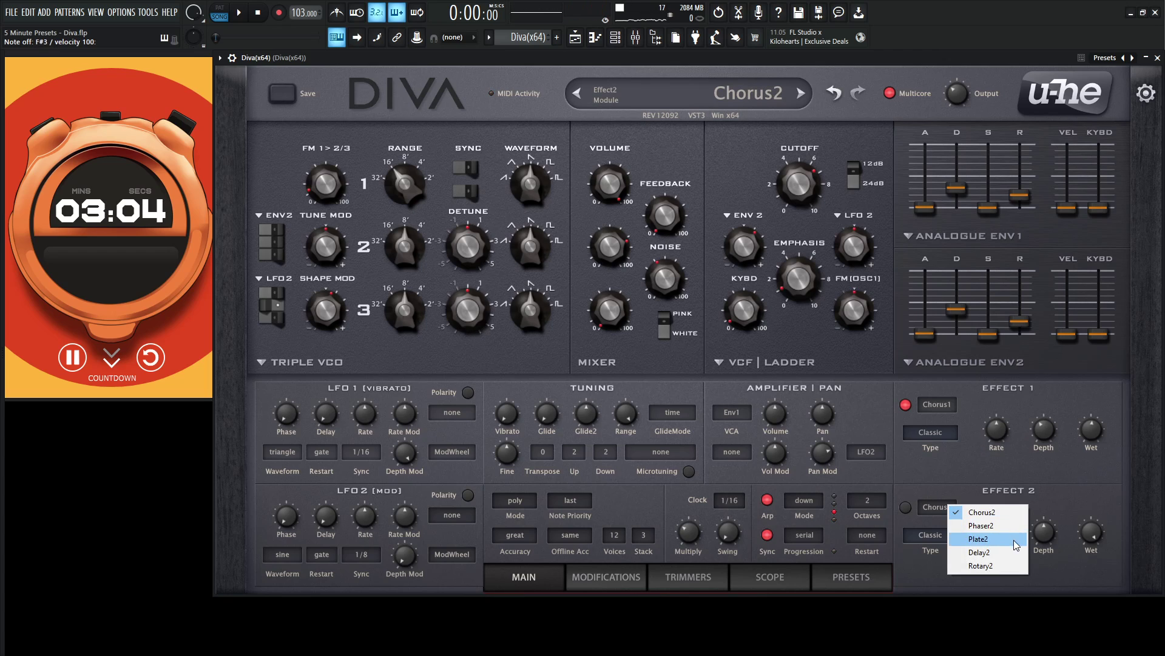
{"action": "left_click", "coordinate": [1017, 552]}
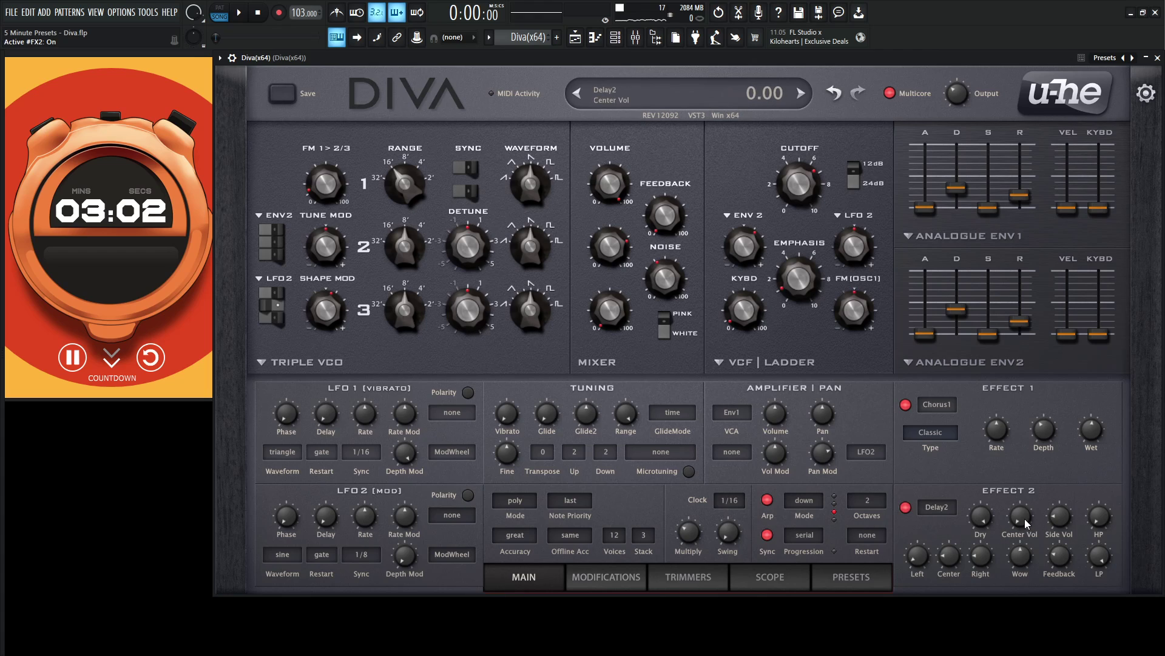
{"action": "left_click_drag", "start_coordinate": [1026, 523], "coordinate": [1023, 466]}
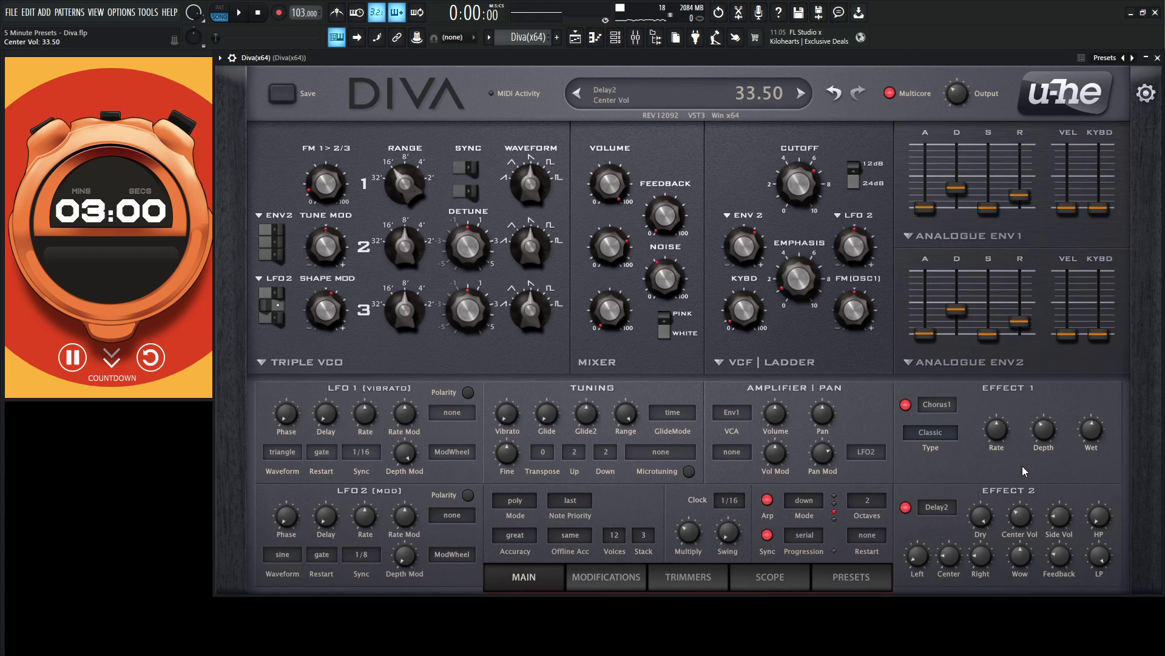
{"action": "mouse_move", "coordinate": [1059, 508]}
{"action": "left_mouse_down"}
{"action": "mouse_move", "coordinate": [1114, 523]}
{"action": "mouse_move", "coordinate": [1095, 466]}
{"action": "left_mouse_up"}
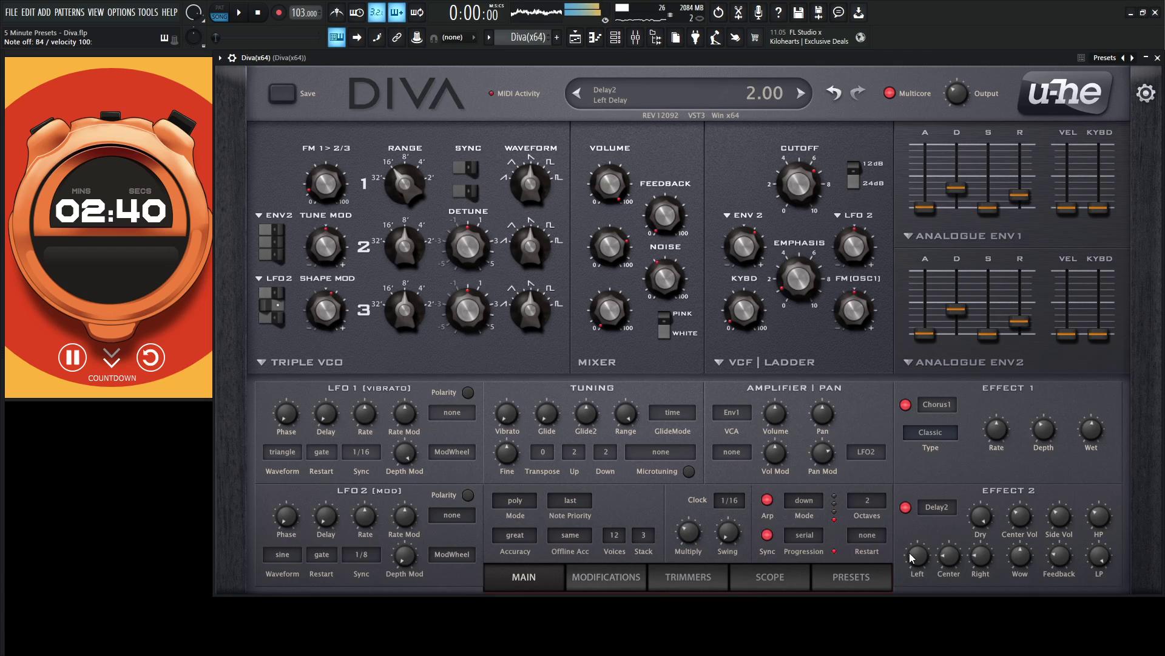
Set arpeggio progression to round, raise delay feedback to about 30, and pull cutoff to 72
{"action": "left_click", "coordinate": [802, 546]}
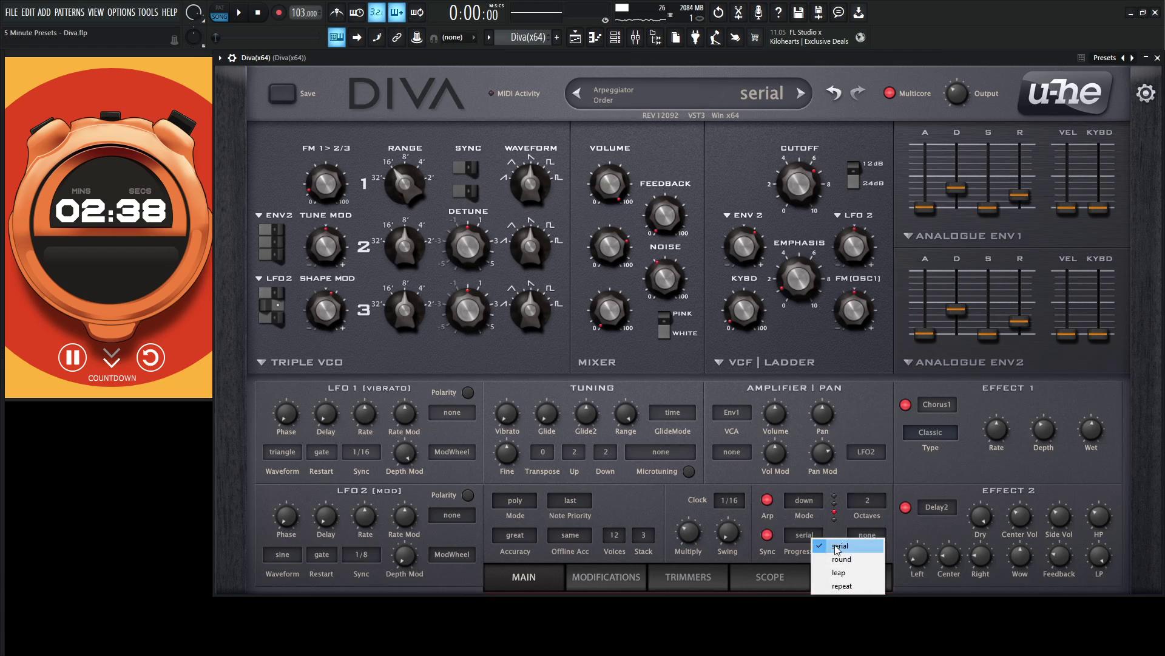
{"action": "left_click", "coordinate": [830, 557]}
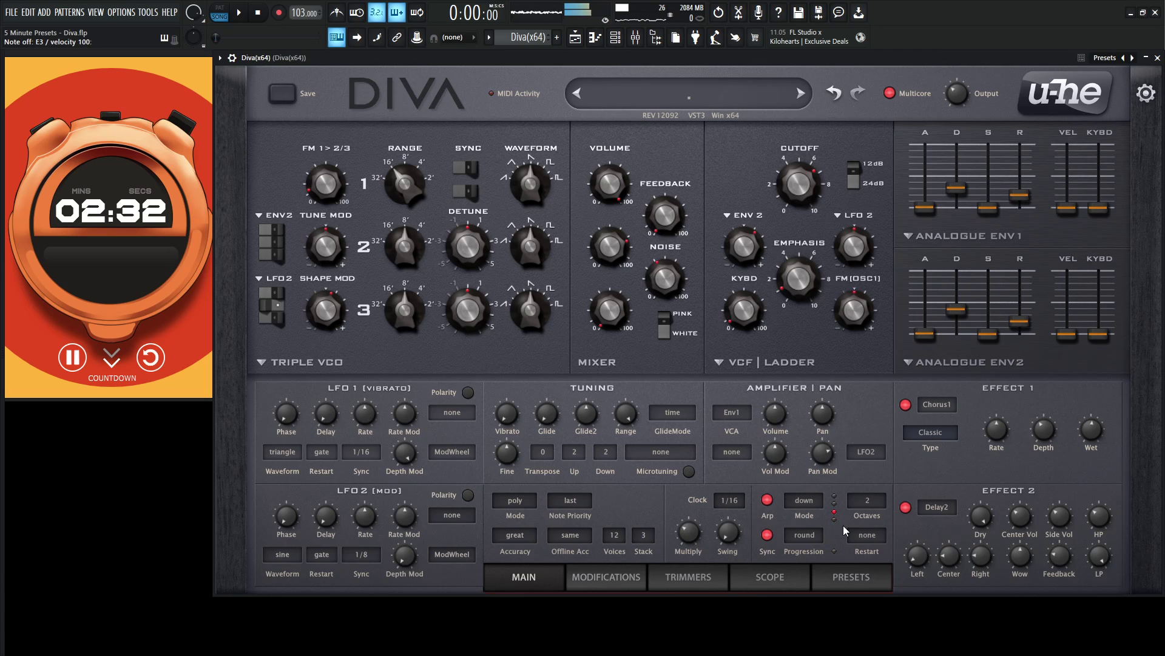
{"action": "left_click_drag", "start_coordinate": [1021, 516], "coordinate": [1037, 544]}
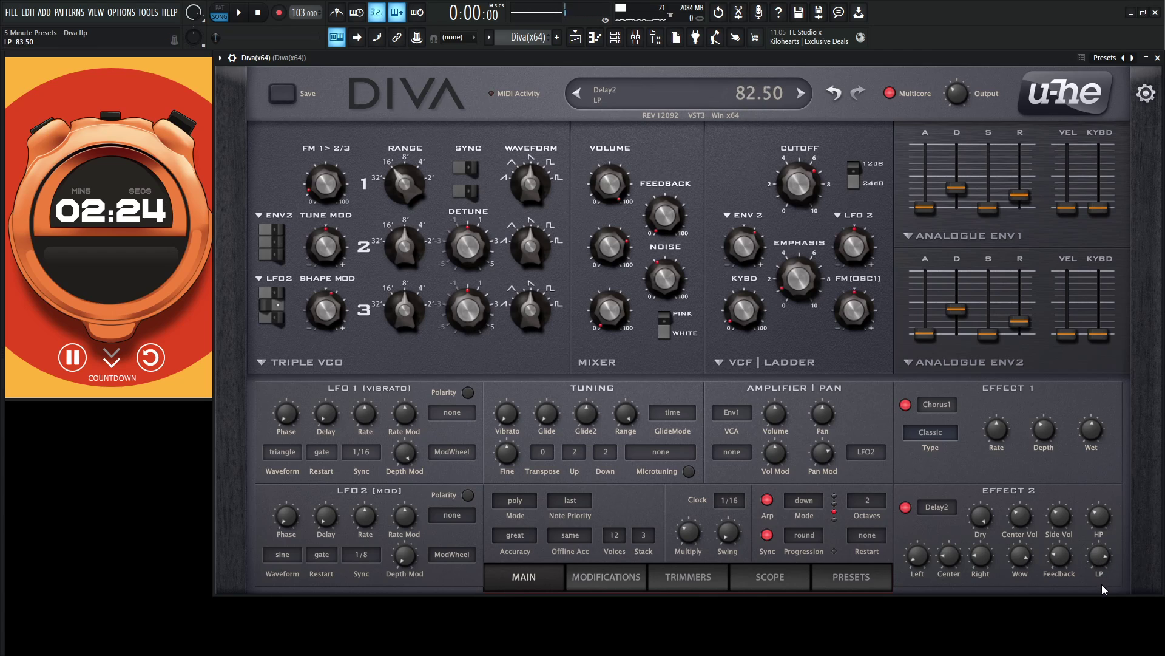
{"action": "left_click_drag", "start_coordinate": [1059, 563], "coordinate": [1061, 561]}
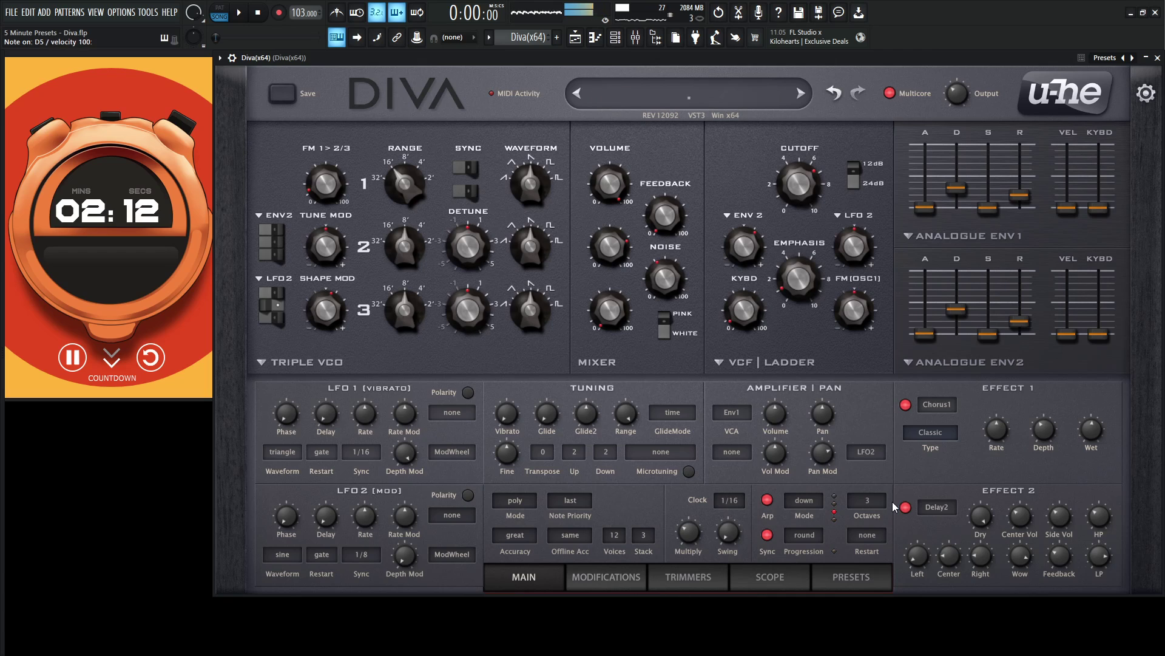
{"action": "left_click_drag", "start_coordinate": [805, 187], "coordinate": [806, 246]}
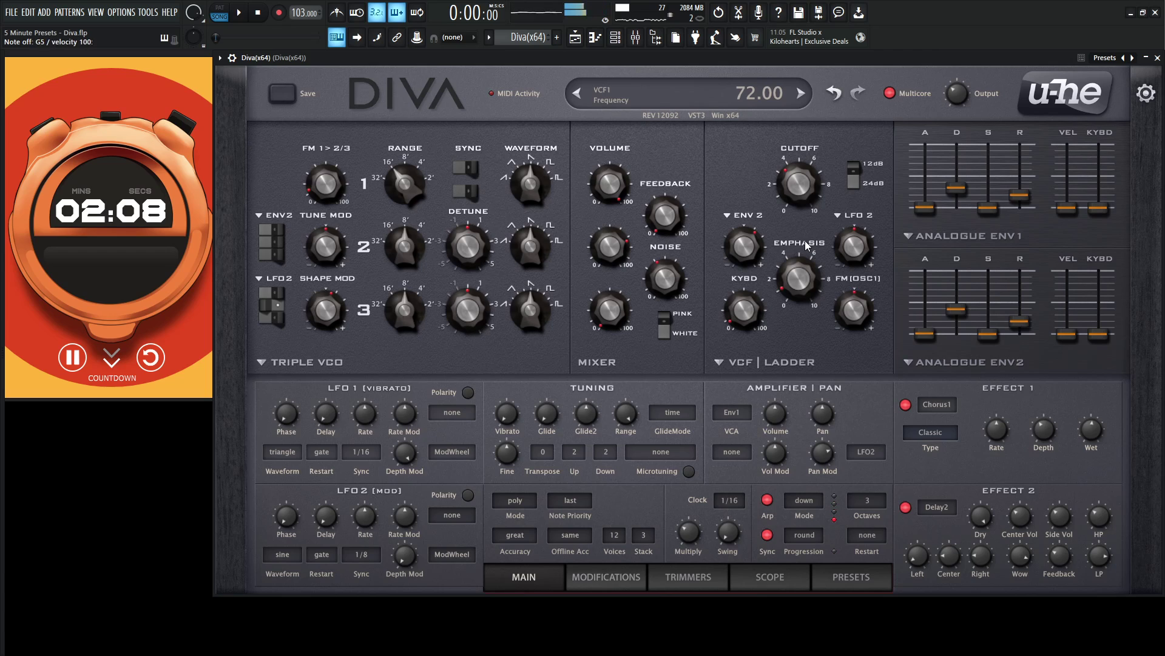
{"action": "scroll", "coordinate": [800, 173], "scroll_direction": "up", "scroll_amount": 3}
{"action": "scroll", "coordinate": [801, 167], "scroll_direction": "up", "scroll_amount": 5}
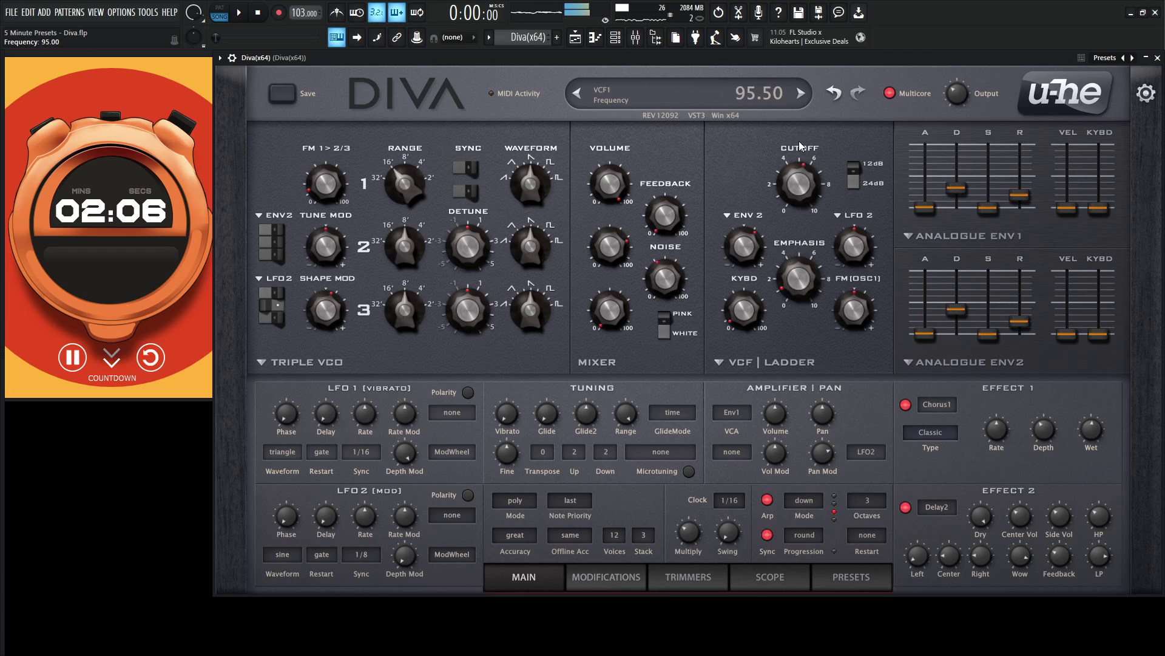
{"action": "scroll", "coordinate": [803, 166], "scroll_direction": "up", "scroll_amount": 2}
{"action": "scroll", "coordinate": [806, 165], "scroll_direction": "up", "scroll_amount": 3}
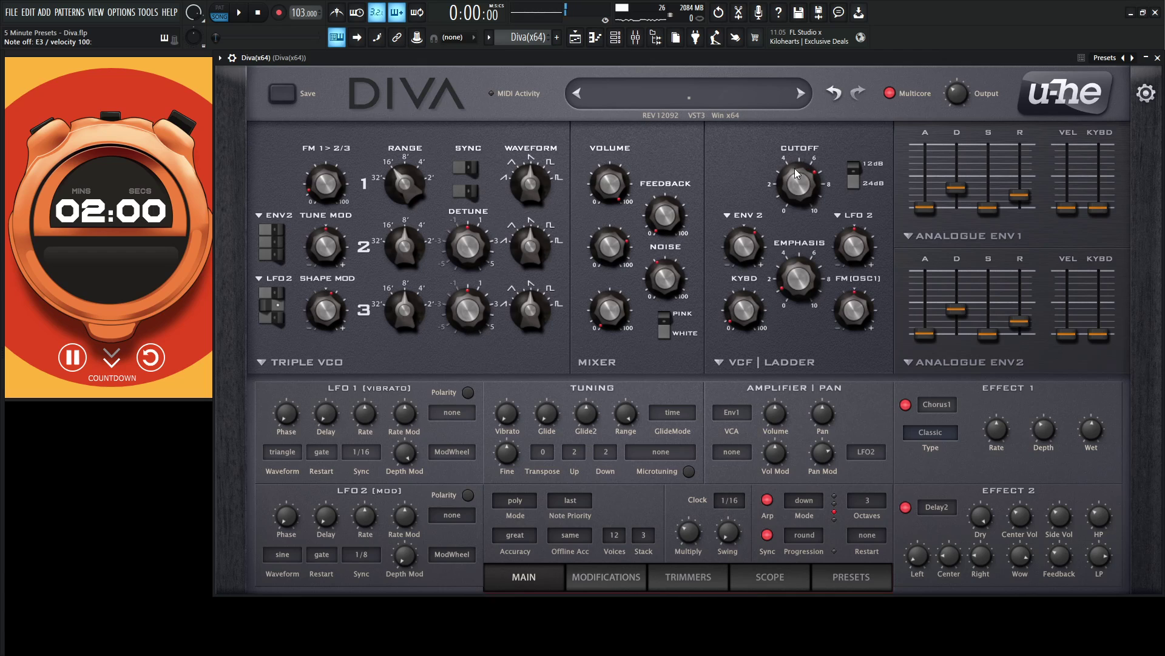
Send the Diva mixer track to vVerb at about 49% and lower cutoff to about 95
{"action": "key", "text": "F9"}
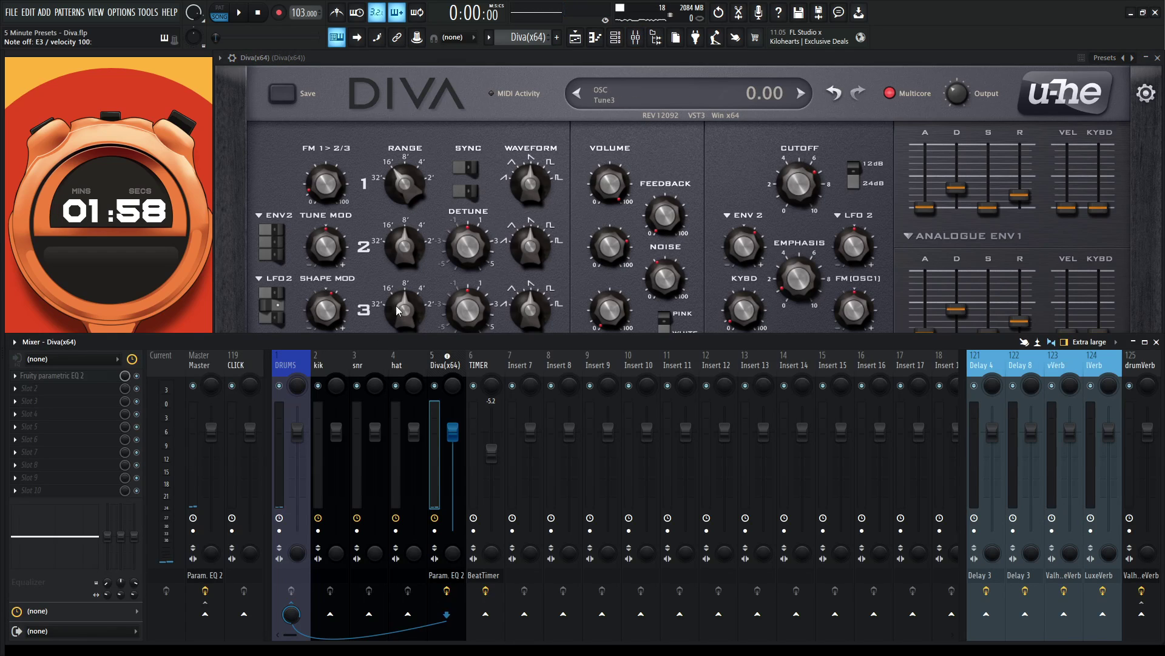
{"action": "left_click", "coordinate": [1063, 613]}
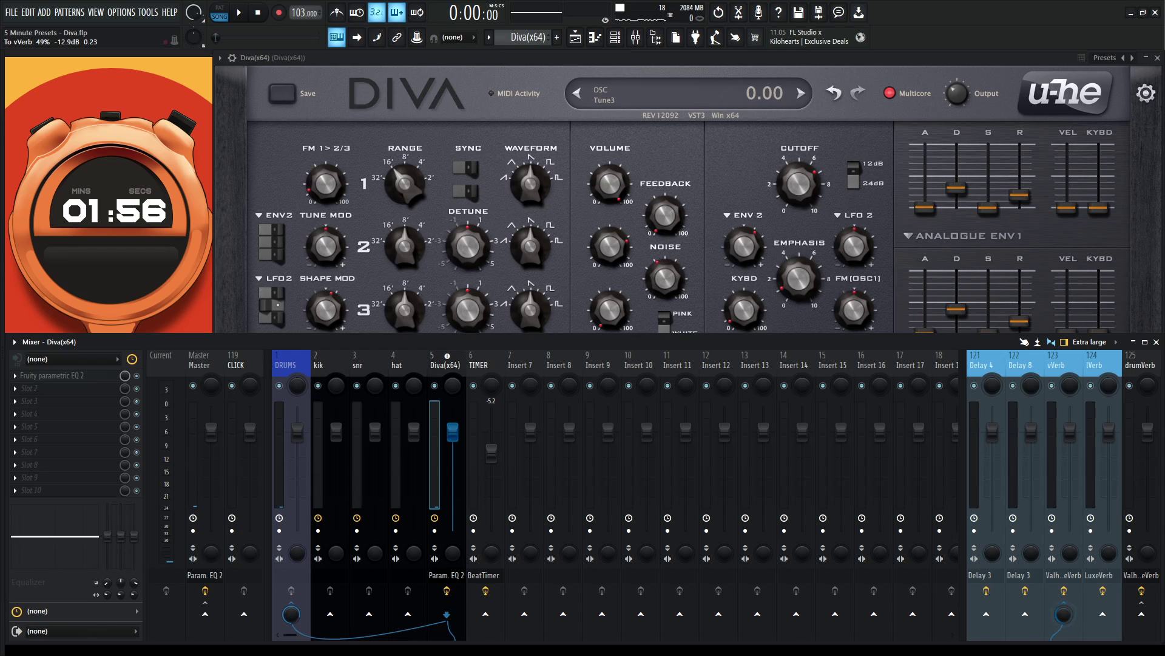
{"action": "left_click", "coordinate": [739, 134]}
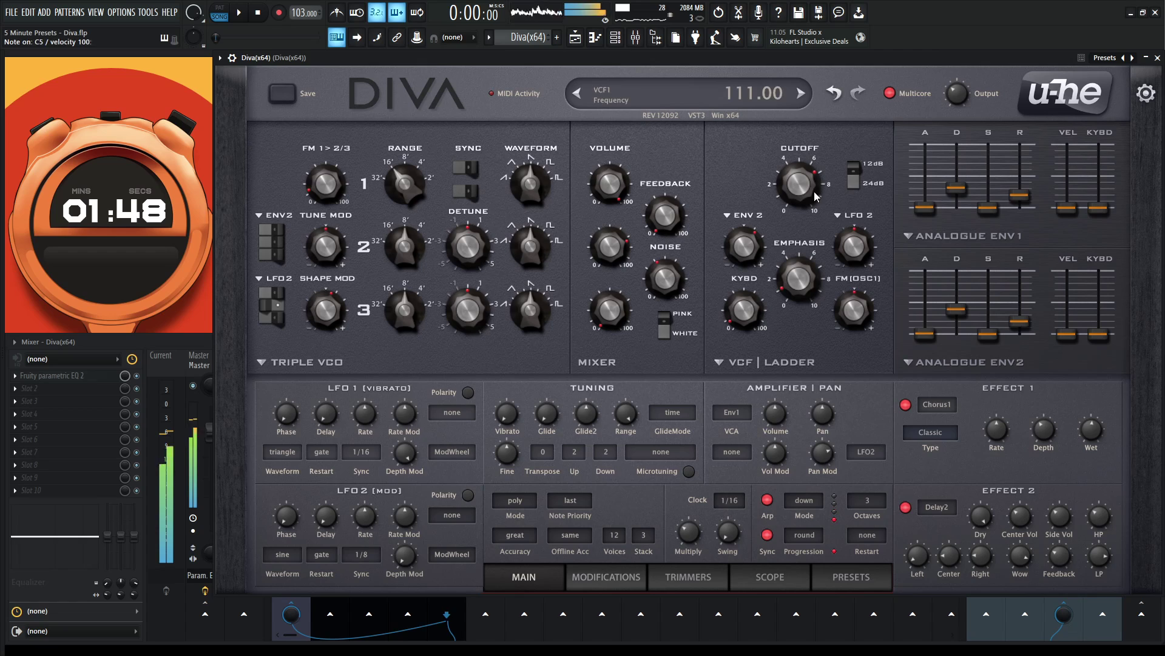
{"action": "scroll", "coordinate": [809, 202], "scroll_direction": "down", "scroll_amount": 3}
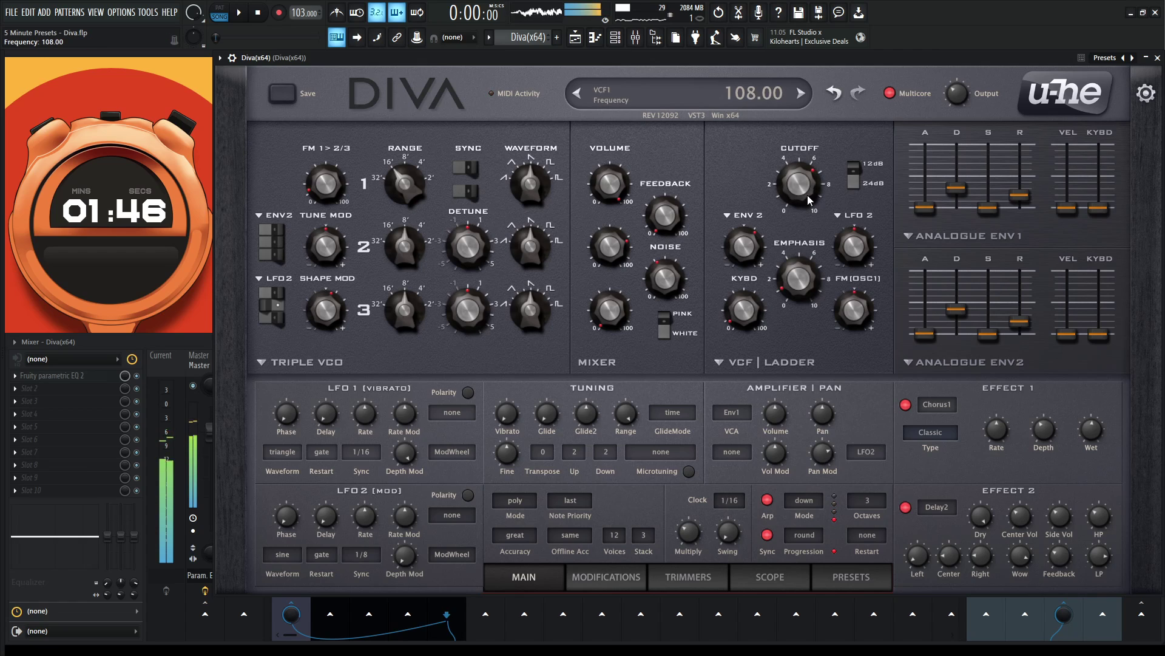
{"action": "scroll", "coordinate": [809, 202], "scroll_direction": "down", "scroll_amount": 1}
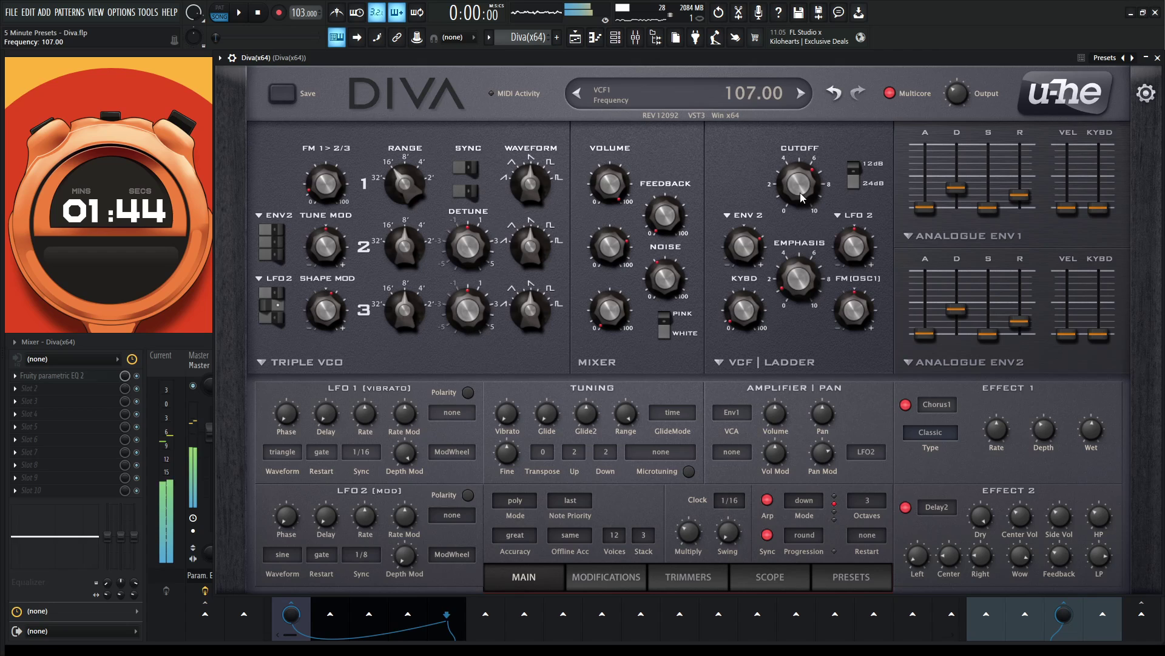
{"action": "left_click_drag", "start_coordinate": [800, 192], "coordinate": [801, 216]}
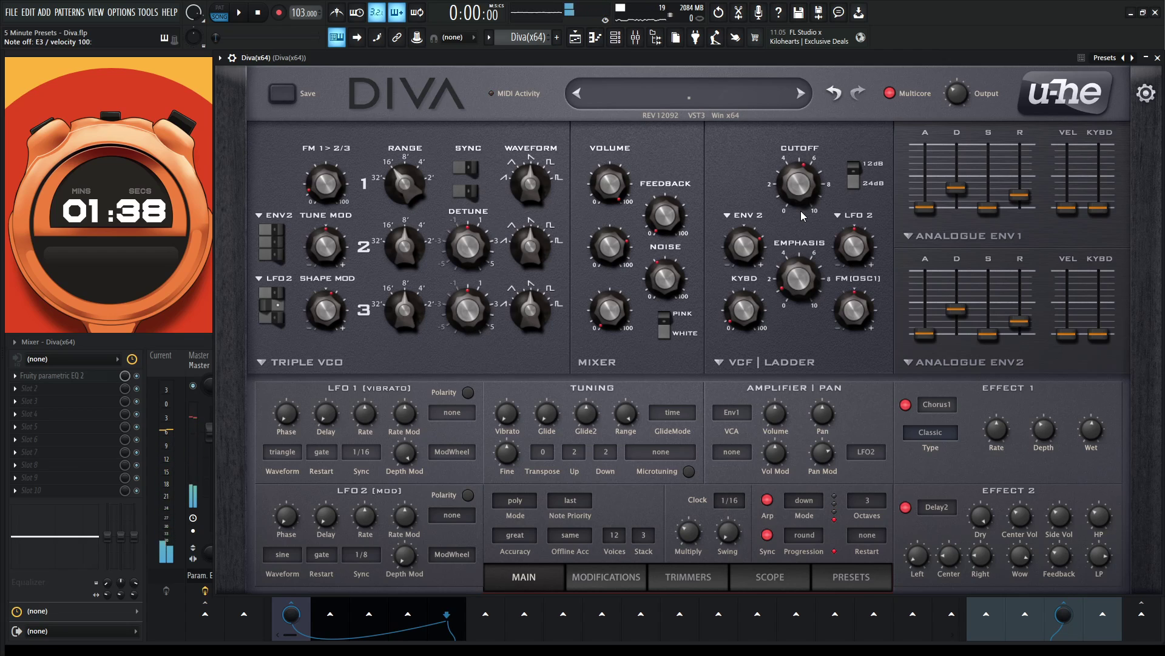
Play back the arpeggio before and after reducing Octaves from 3 to 2
{"action": "key", "text": "space"}
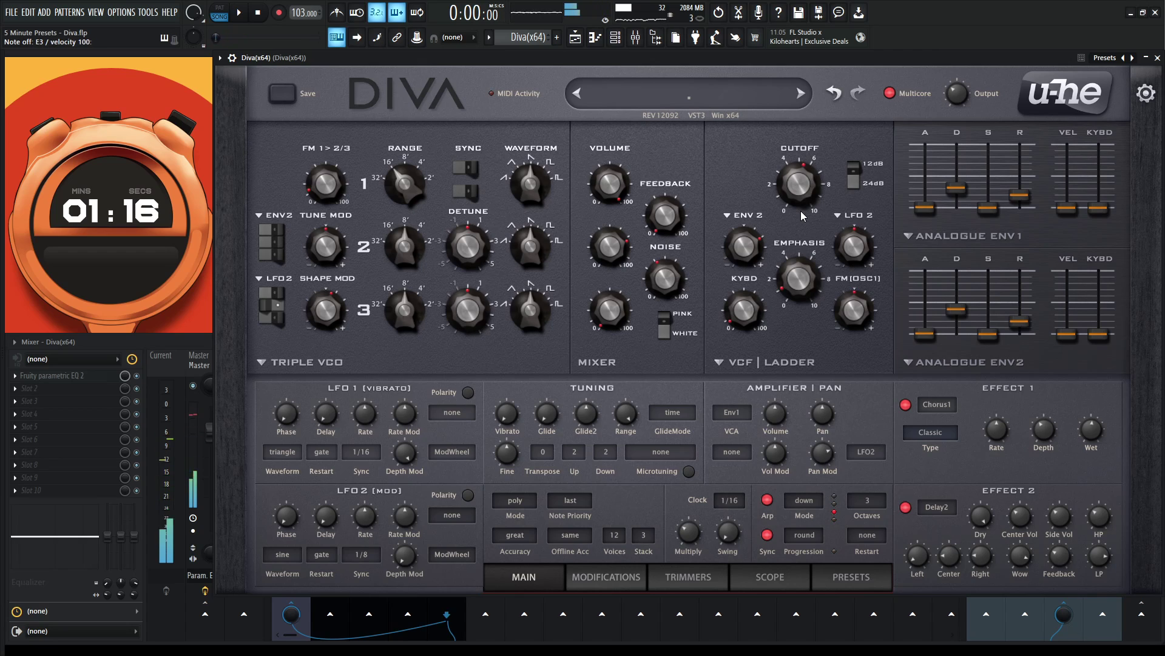
{"action": "key", "text": "space"}
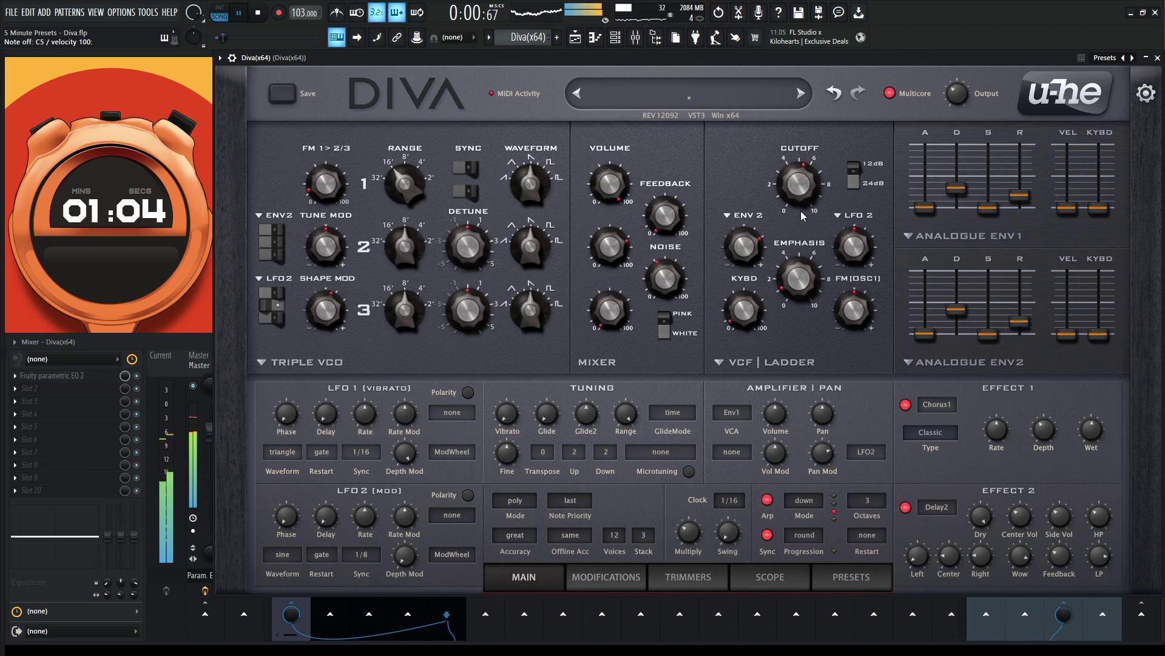
{"action": "key", "text": "space"}
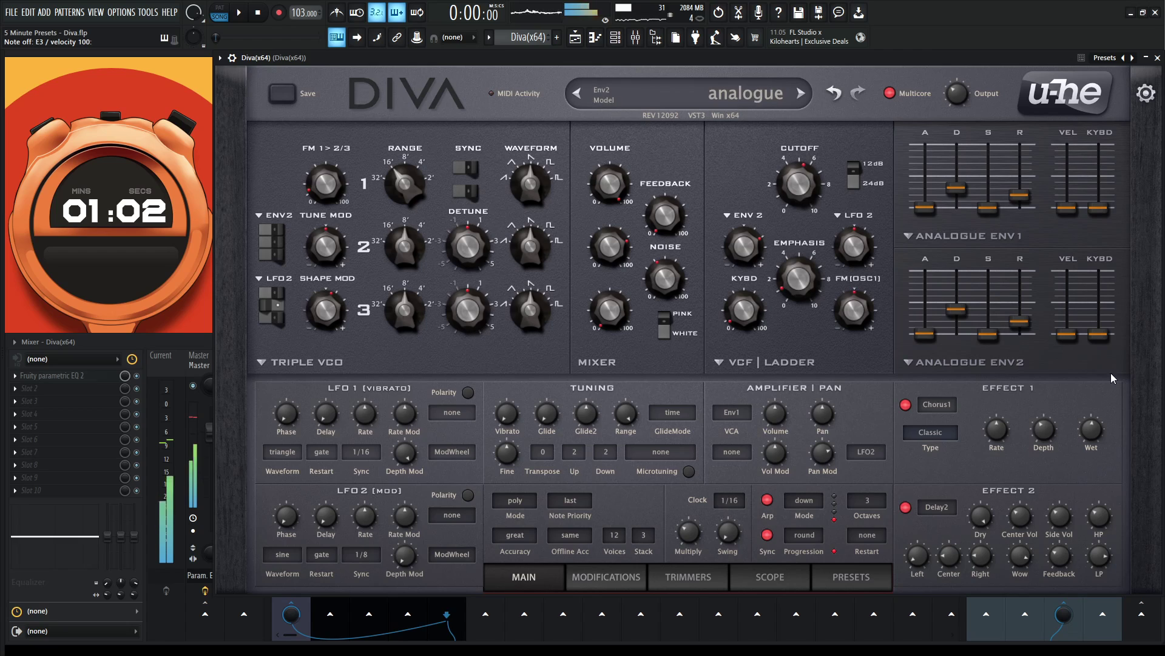
{"action": "scroll", "coordinate": [877, 500], "scroll_direction": "down", "scroll_amount": 1}
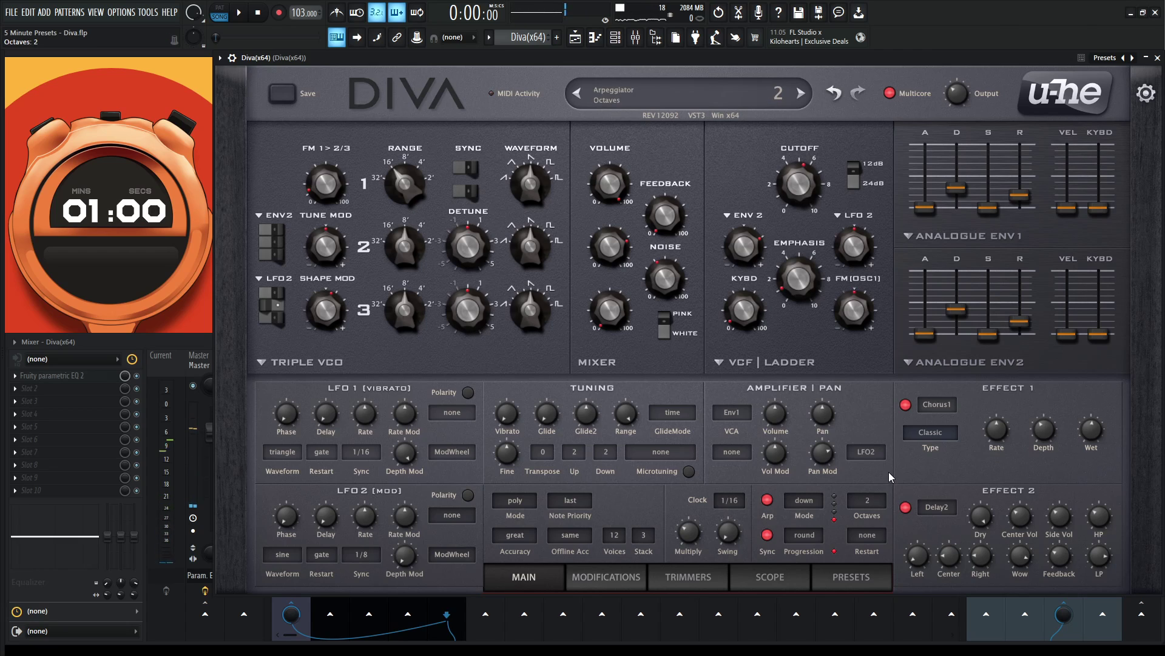
{"action": "key", "text": "space"}
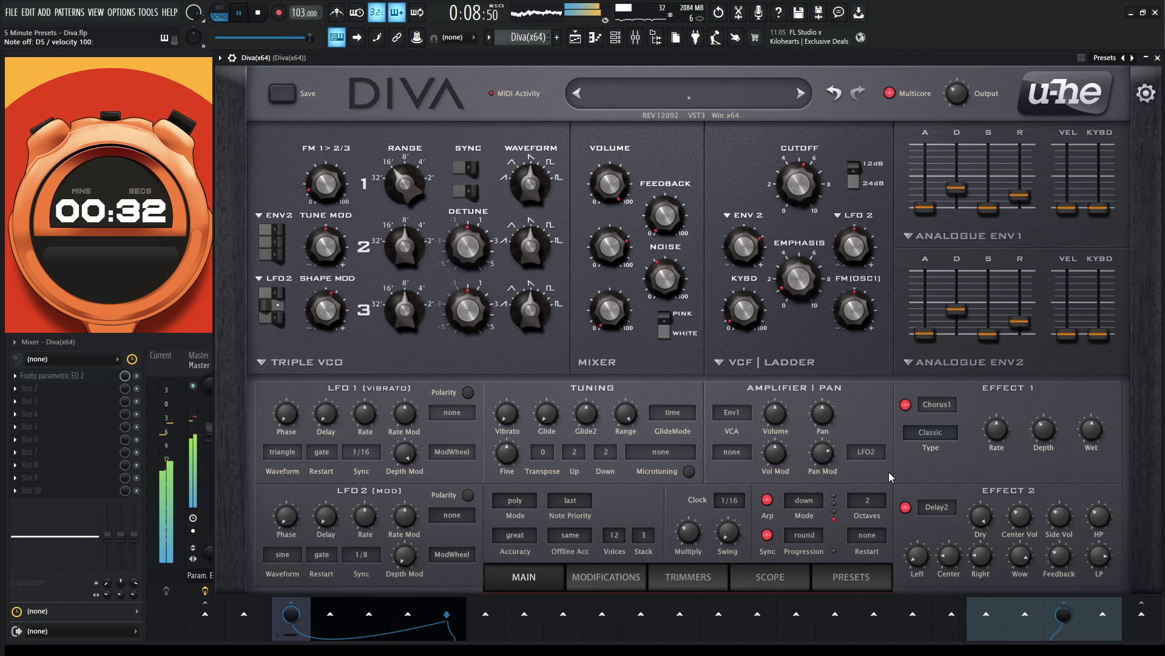
{"action": "key", "text": "space"}
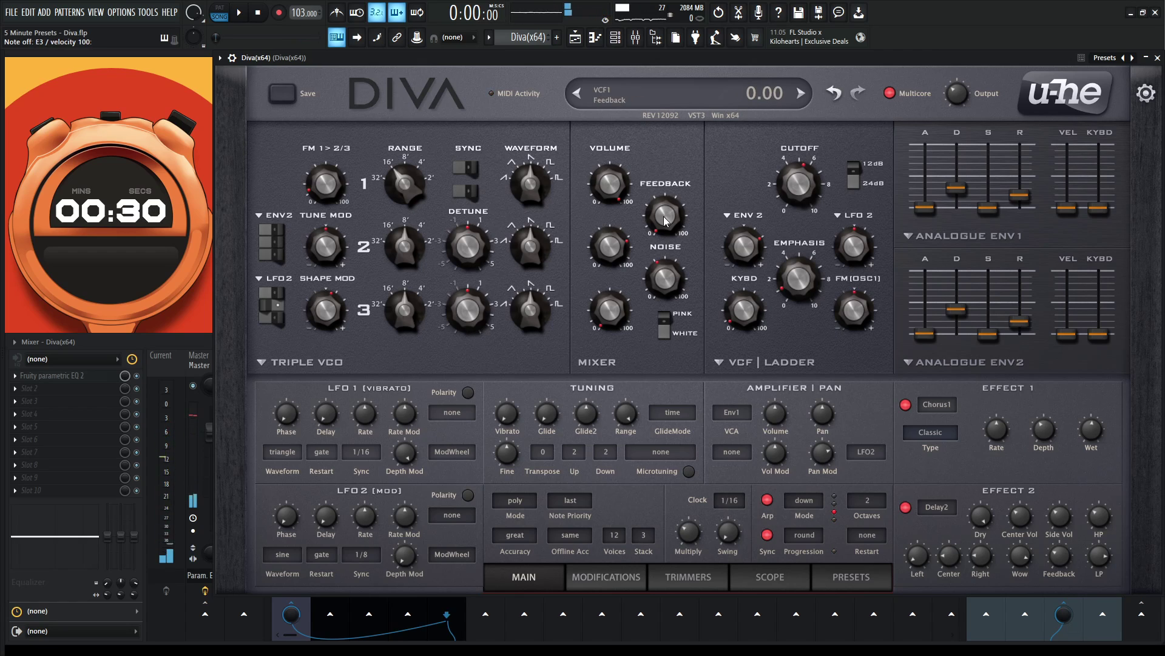
Turn the Mixer Feedback knob up to 26 and audition the arpeggio with it
{"action": "left_click_drag", "start_coordinate": [671, 222], "coordinate": [664, 184]}
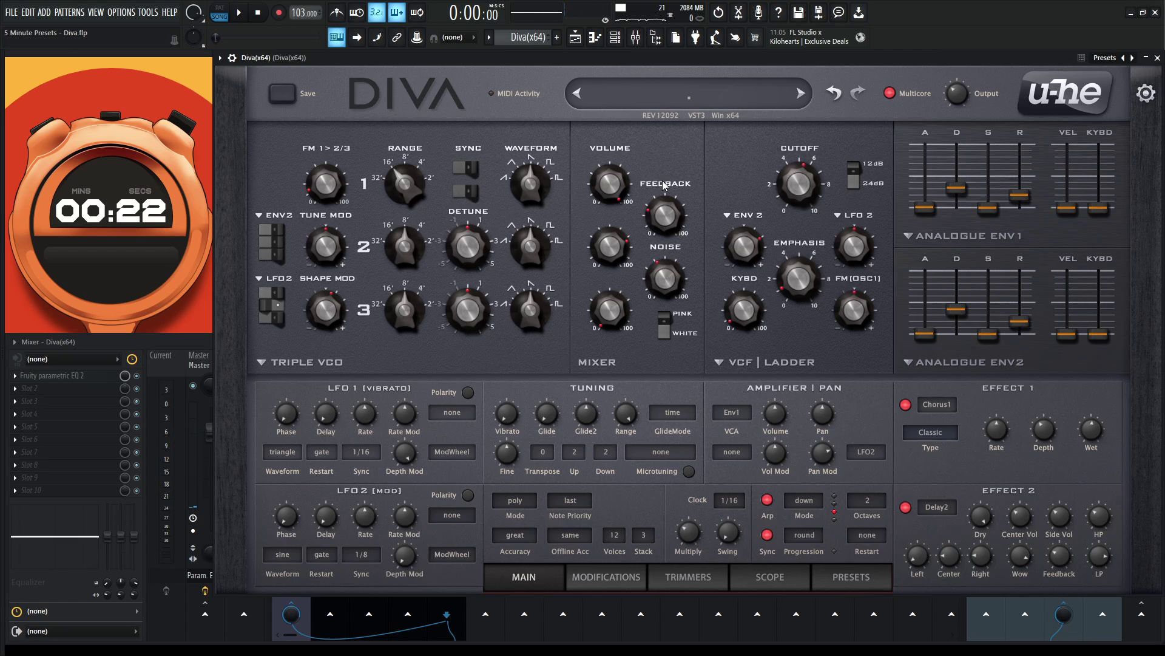
{"action": "key", "text": "space"}
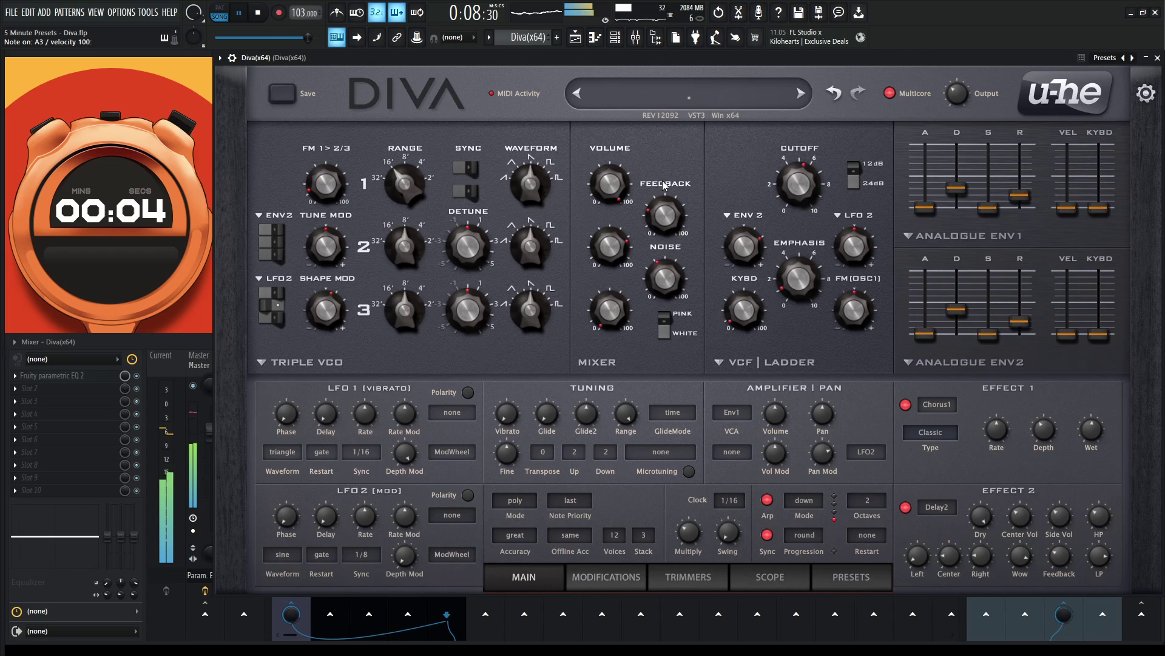
{"action": "key", "text": "space"}
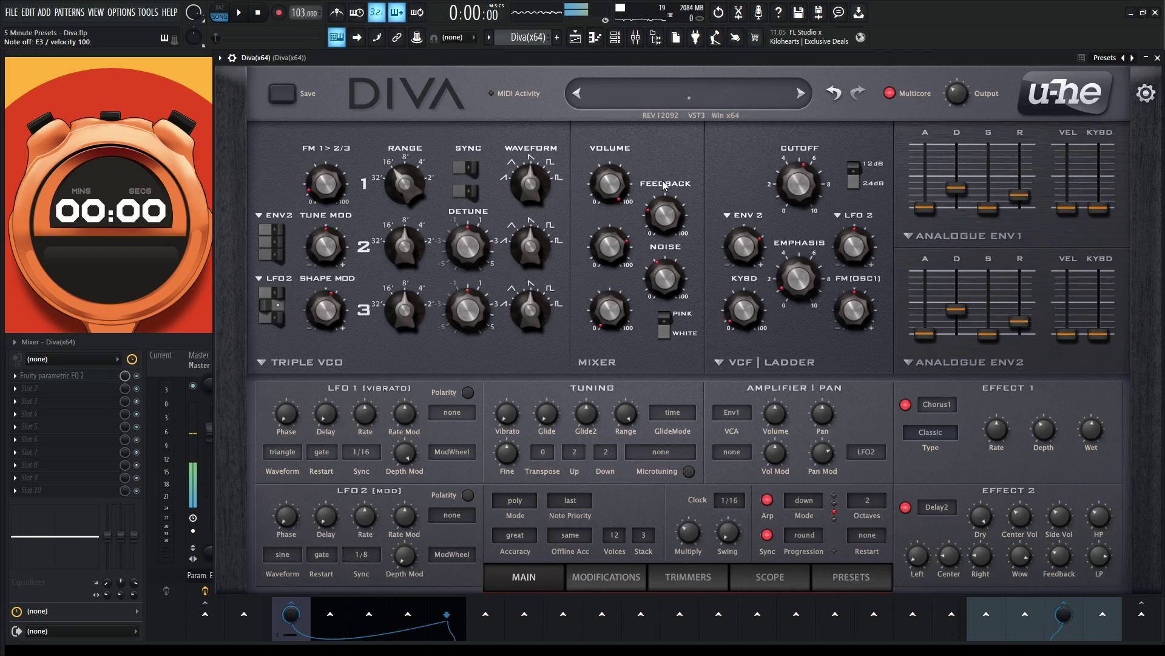
{"action": "key", "text": "space"}
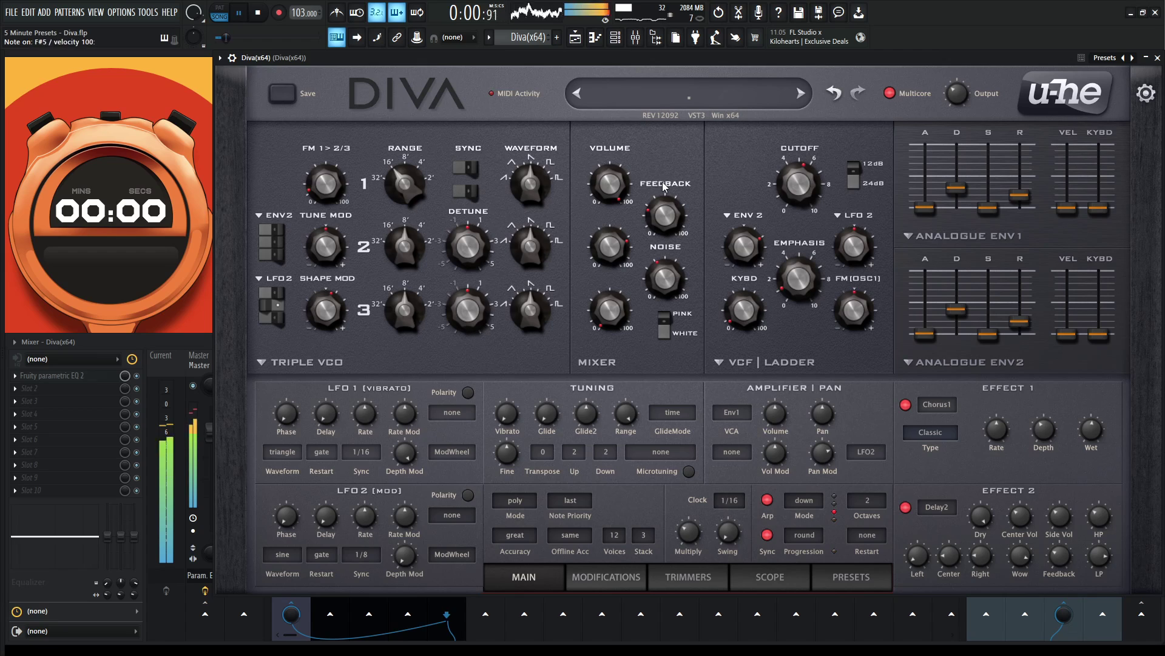
{"action": "key", "text": "space"}
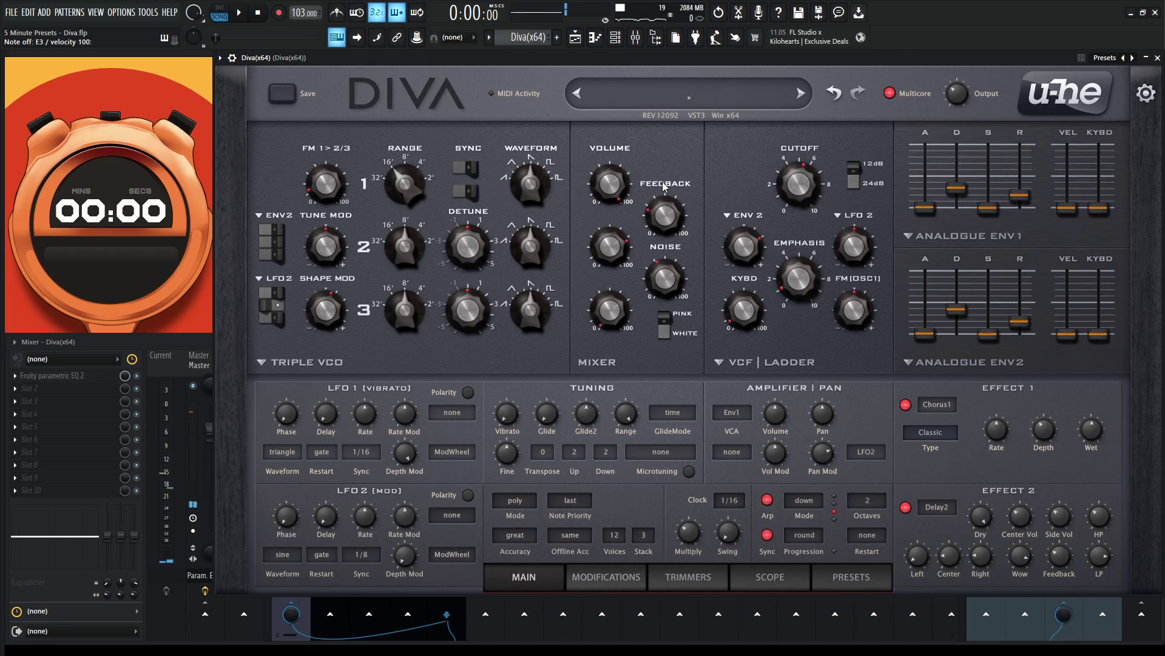
{"action": "key", "text": "space"}
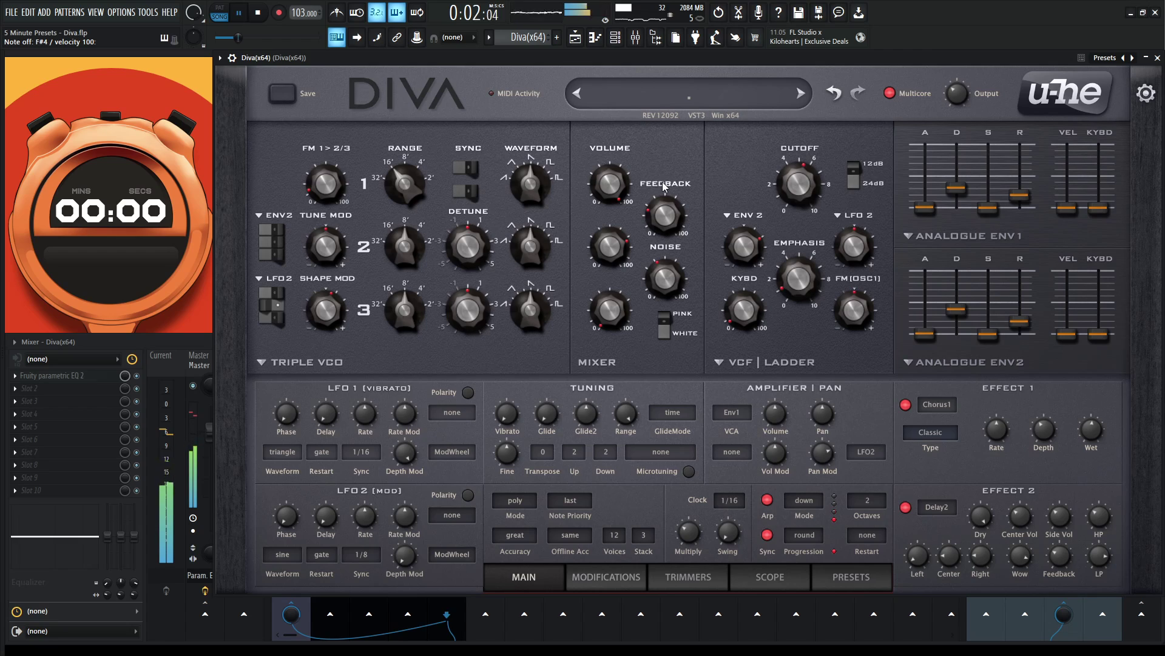
{"action": "key", "text": "space"}
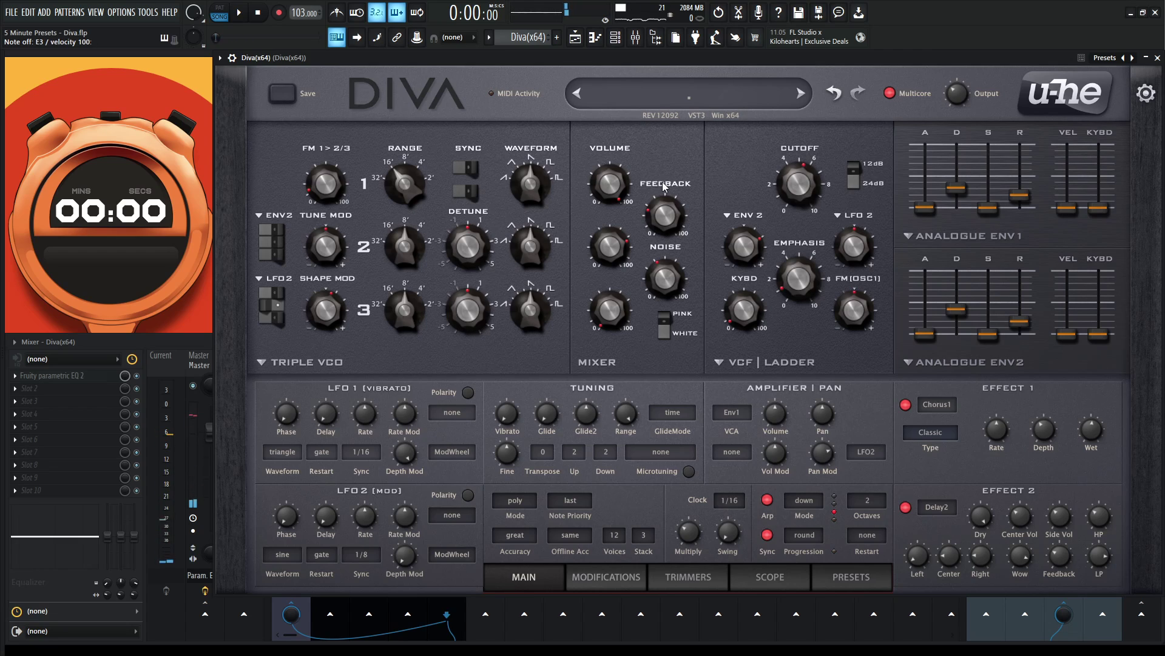